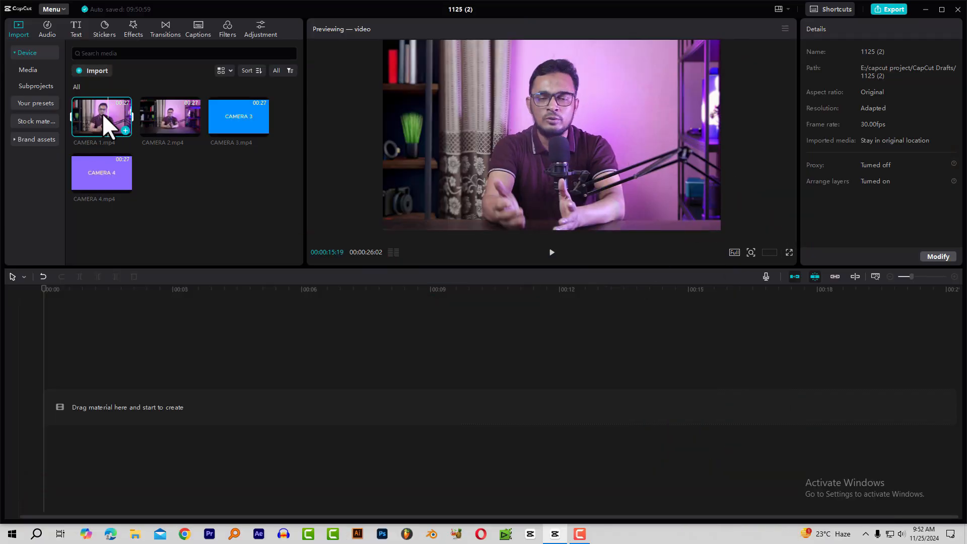
Place CAMERA 1.mp4 at the timeline start and CAMERA 2.mp4 on the track above it, starting at about 5 seconds.
{"action": "left_click_drag", "start_coordinate": [102, 113], "coordinate": [97, 410]}
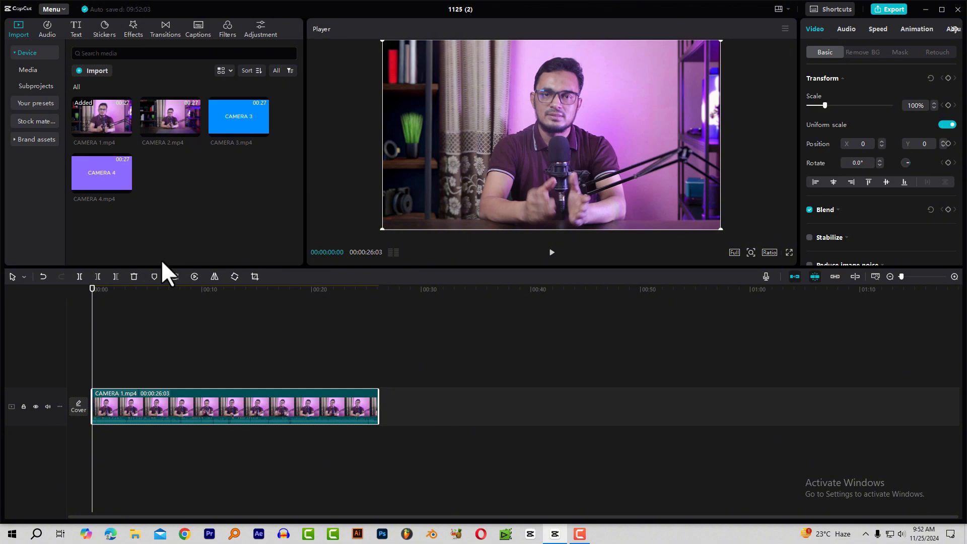
{"action": "left_click_drag", "start_coordinate": [162, 121], "coordinate": [282, 352]}
{"action": "left_click_drag", "start_coordinate": [283, 288], "coordinate": [300, 329]}
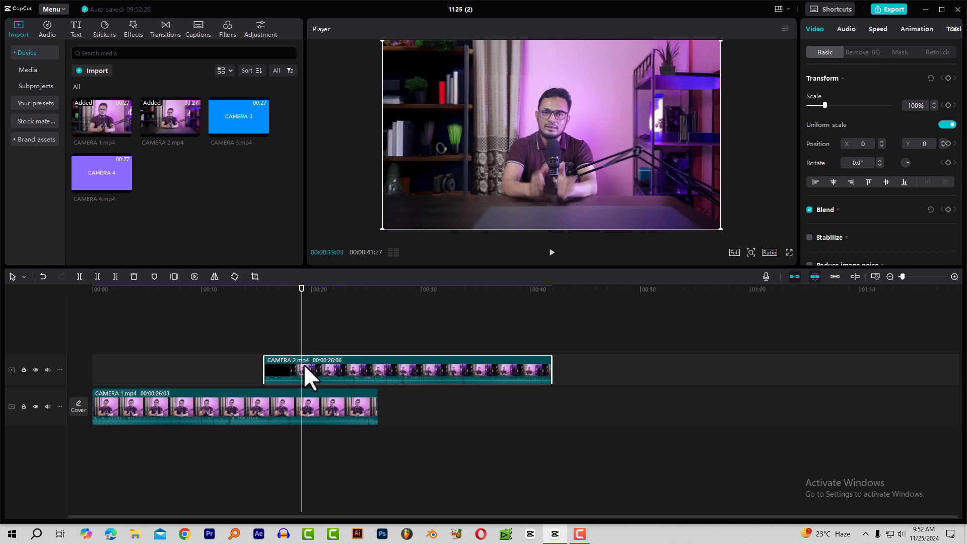
{"action": "left_click_drag", "start_coordinate": [304, 364], "coordinate": [205, 335]}
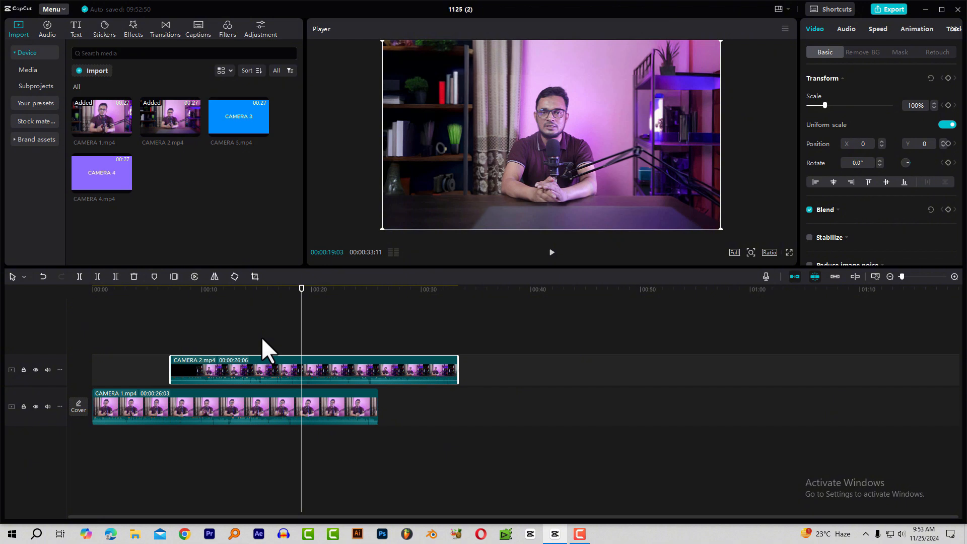
{"action": "left_click_drag", "start_coordinate": [194, 362], "coordinate": [173, 361]}
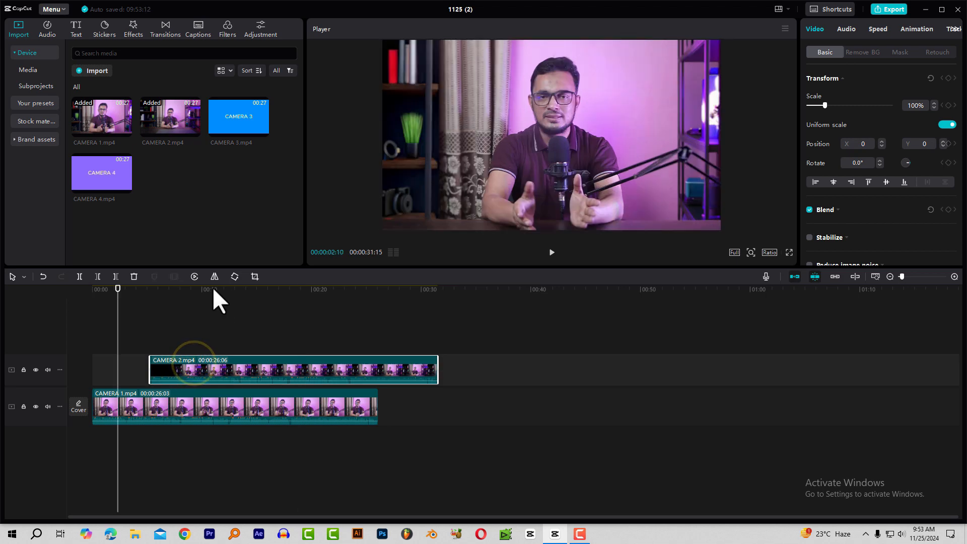
Scrub through the opening seconds of both clips to compare how the two camera angles line up.
{"action": "left_click", "coordinate": [124, 293]}
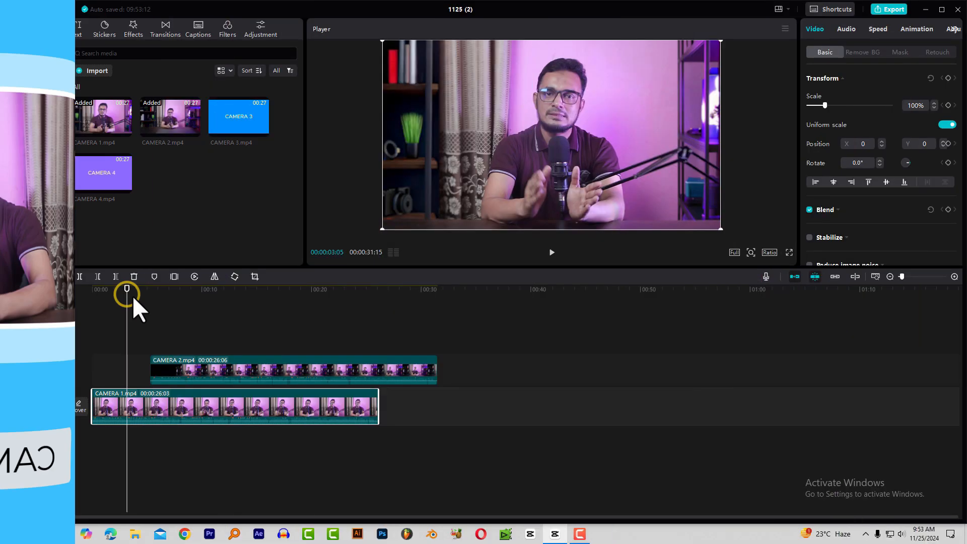
{"action": "left_click_drag", "start_coordinate": [133, 294], "coordinate": [186, 307]}
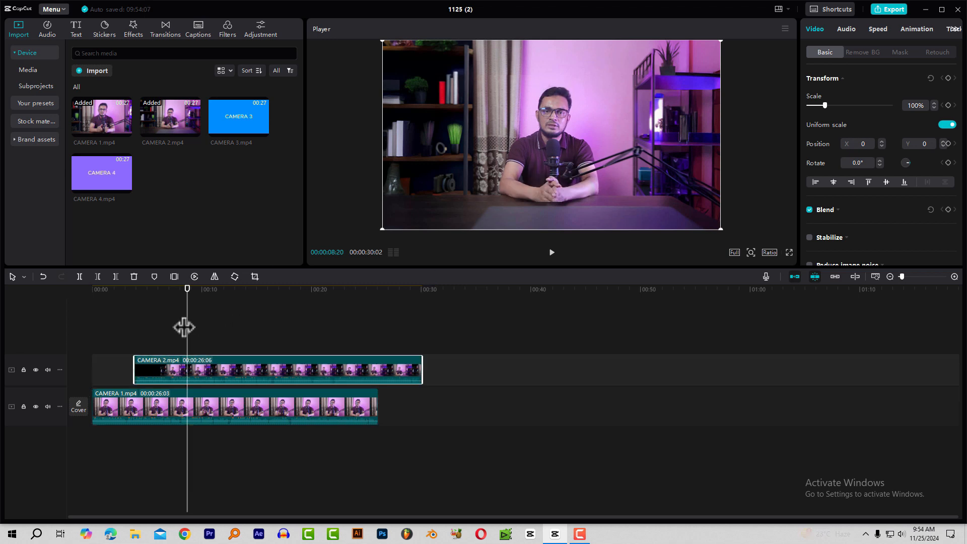
{"action": "left_click_drag", "start_coordinate": [191, 372], "coordinate": [192, 399]}
{"action": "left_click", "coordinate": [192, 399]}
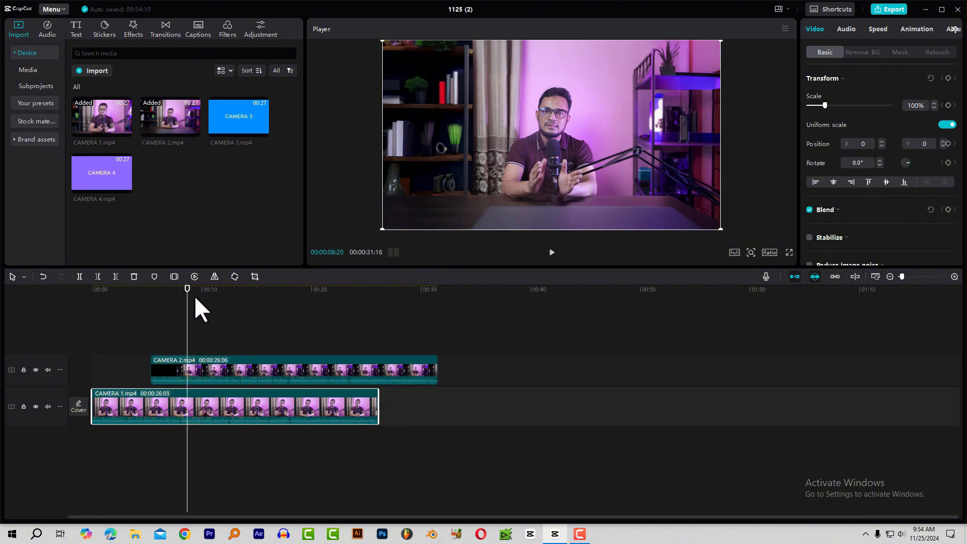
Create a multi-camera clip named Multi-camera clip 1 from both camera clips, with Auto sync and the proxy off.
{"action": "left_click", "coordinate": [230, 337]}
{"action": "key", "text": "ctrl+a"}
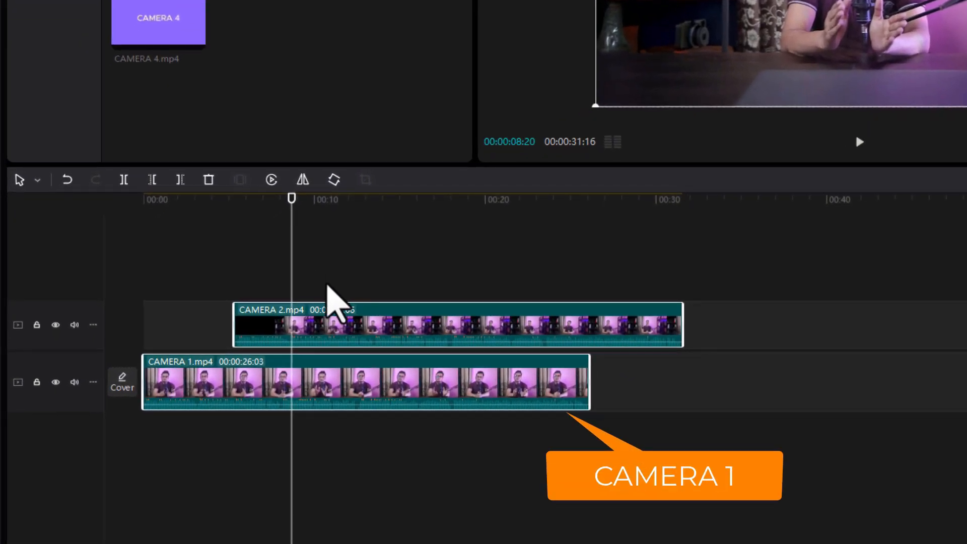
{"action": "left_click", "coordinate": [356, 284]}
{"action": "key", "text": "ctrl+a"}
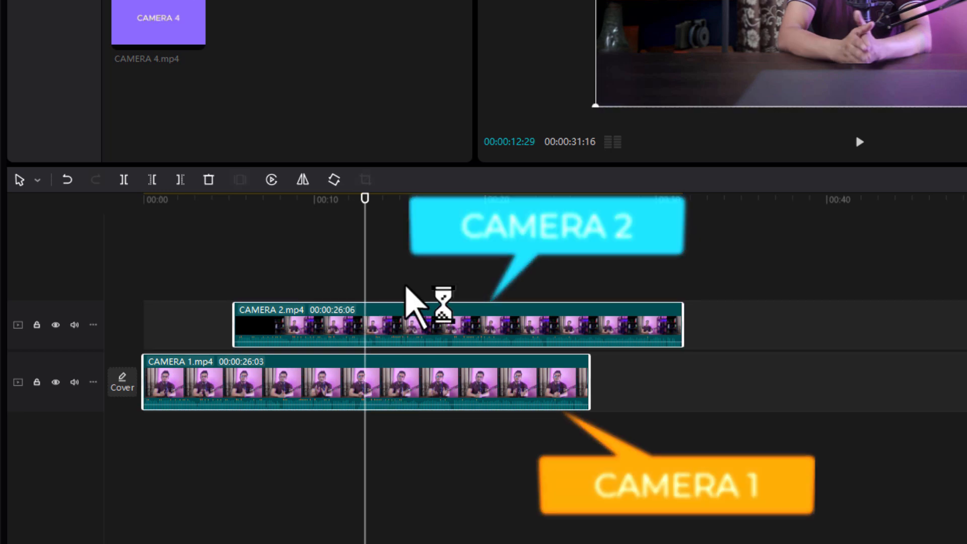
{"action": "left_click", "coordinate": [405, 285]}
{"action": "left_click_drag", "start_coordinate": [397, 284], "coordinate": [356, 397]}
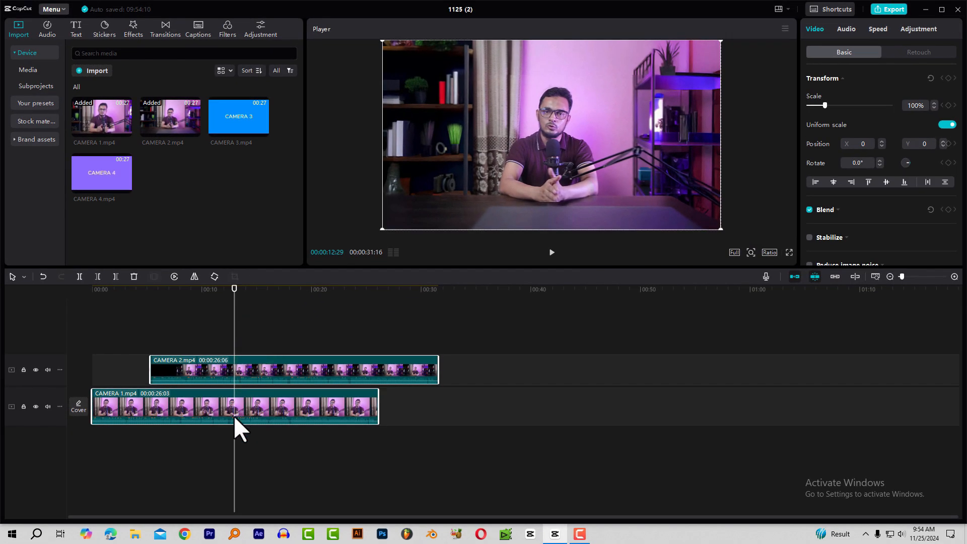
{"action": "right_click", "coordinate": [261, 365]}
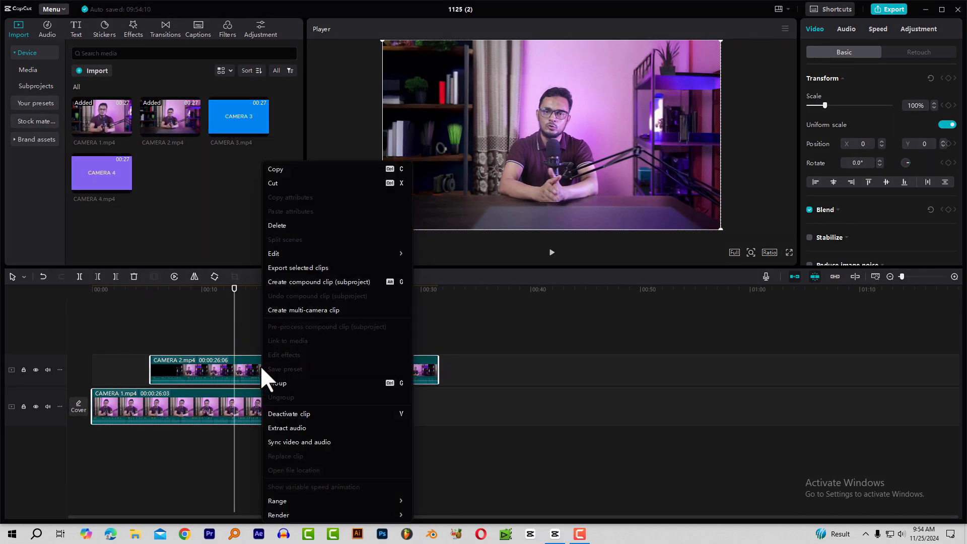
{"action": "left_click", "coordinate": [334, 310]}
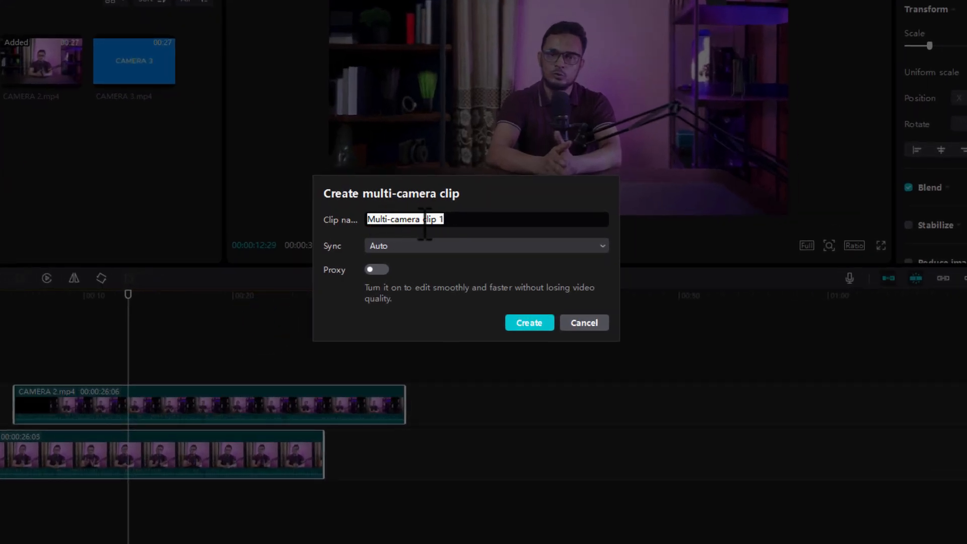
{"action": "left_click", "coordinate": [445, 221]}
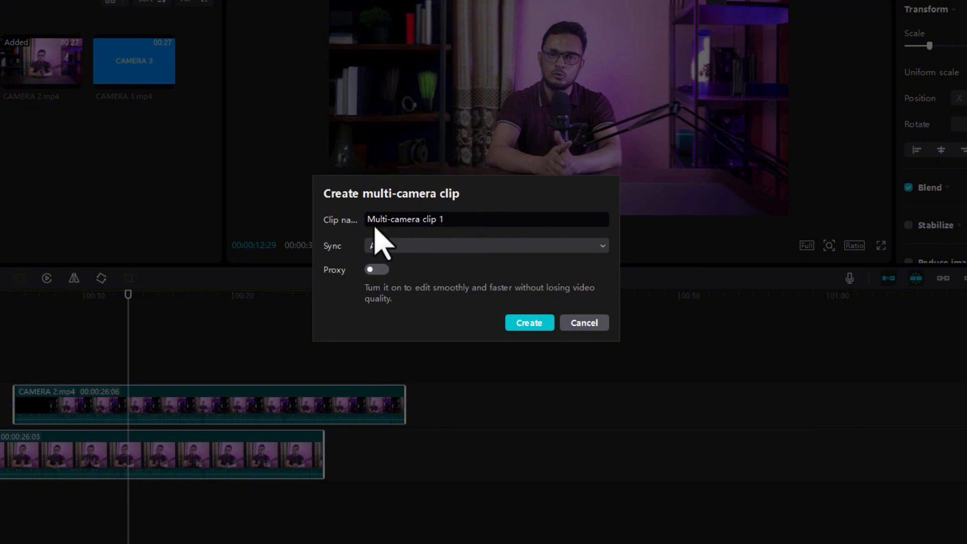
{"action": "left_click", "coordinate": [391, 245]}
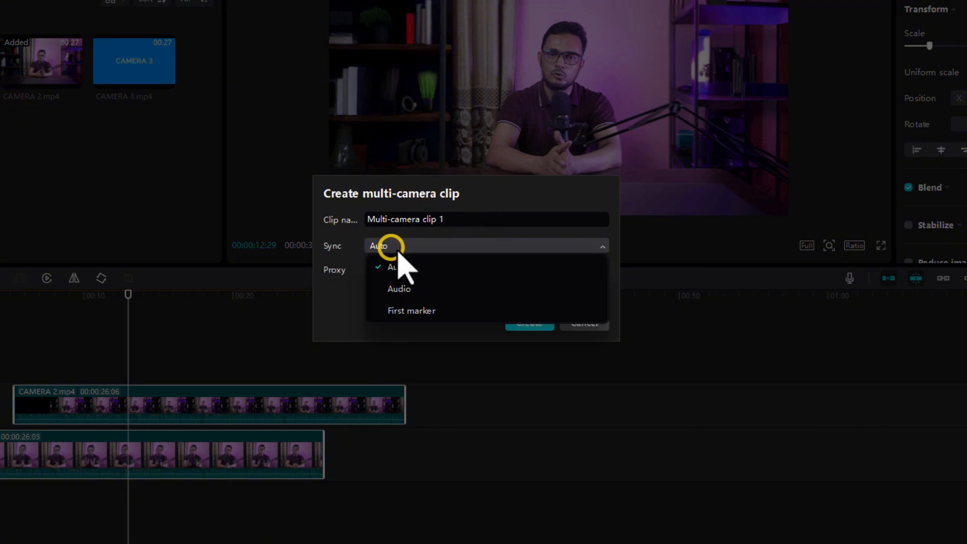
{"action": "left_click", "coordinate": [398, 266]}
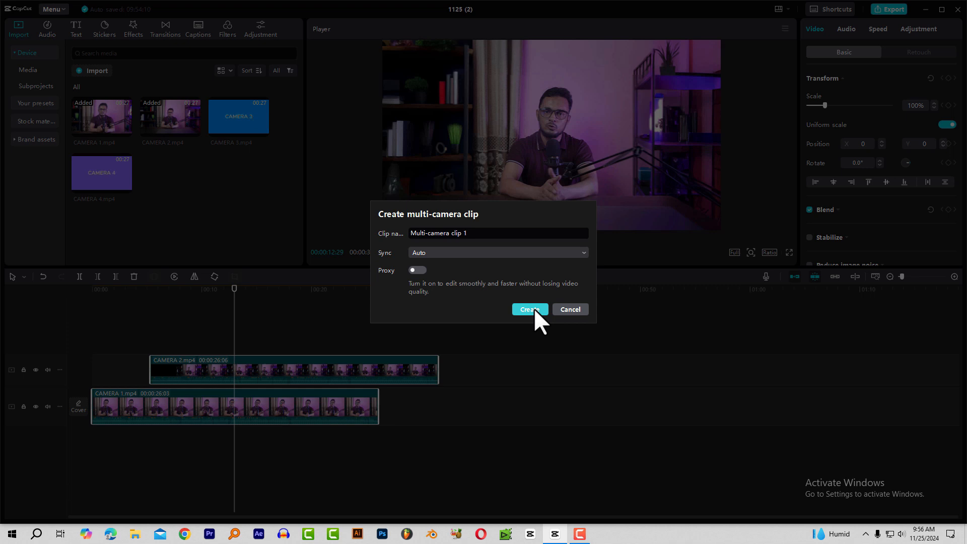
{"action": "left_click", "coordinate": [534, 308]}
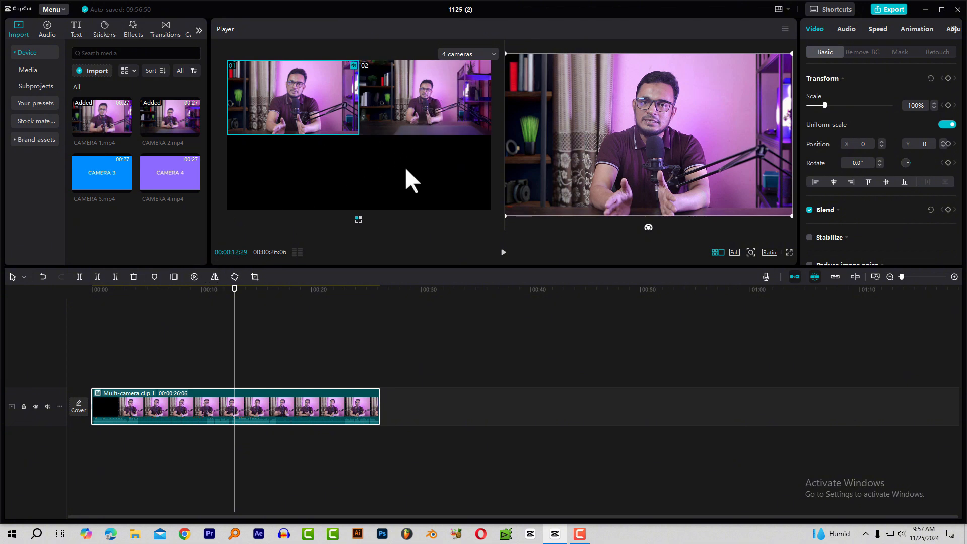
Try the 9-camera layout in the multi-camera view and return it to 4 cameras.
{"action": "left_click", "coordinate": [479, 52]}
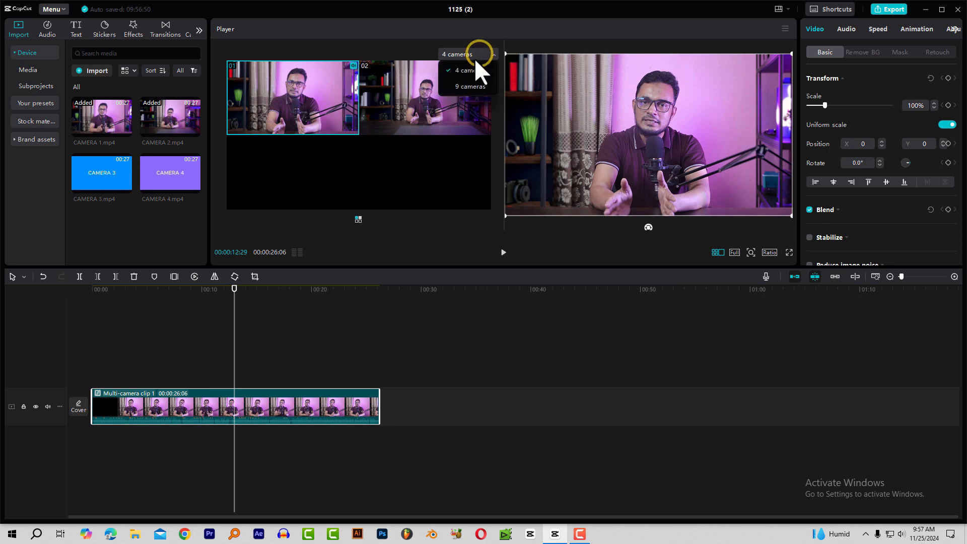
{"action": "left_click", "coordinate": [473, 87]}
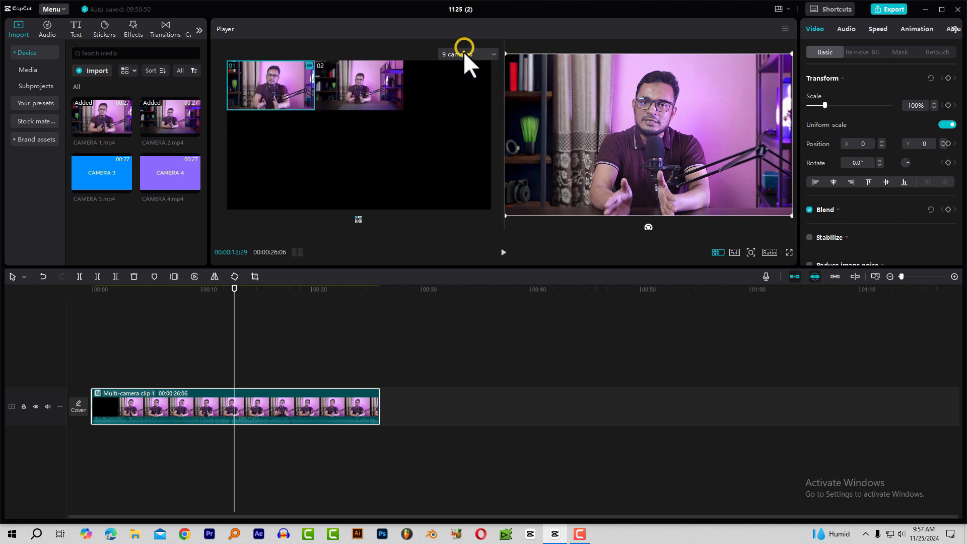
{"action": "left_click", "coordinate": [464, 52]}
{"action": "left_click", "coordinate": [465, 71]}
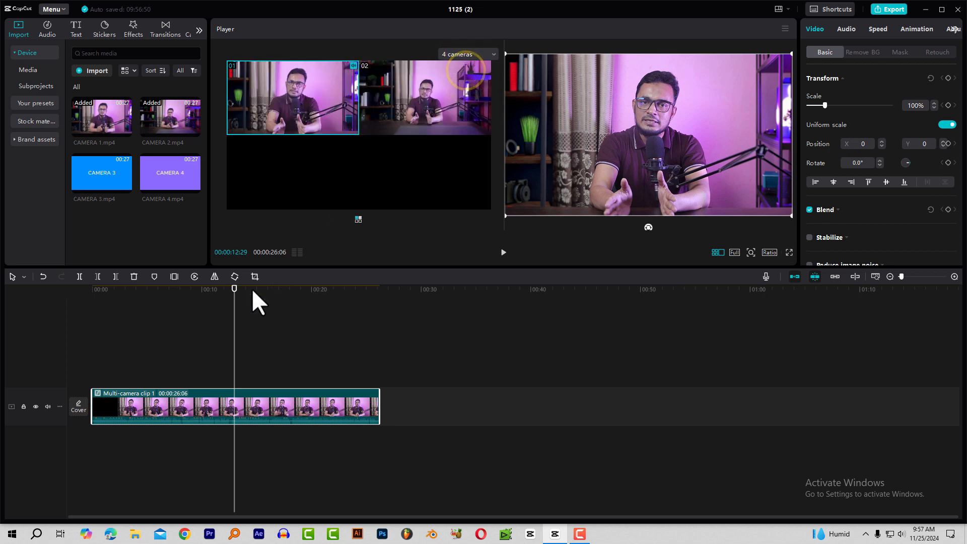
Play the multi-camera clip from its start to about 3 seconds, pause, and switch its angle to camera 2.
{"action": "left_click_drag", "start_coordinate": [253, 292], "coordinate": [111, 300]}
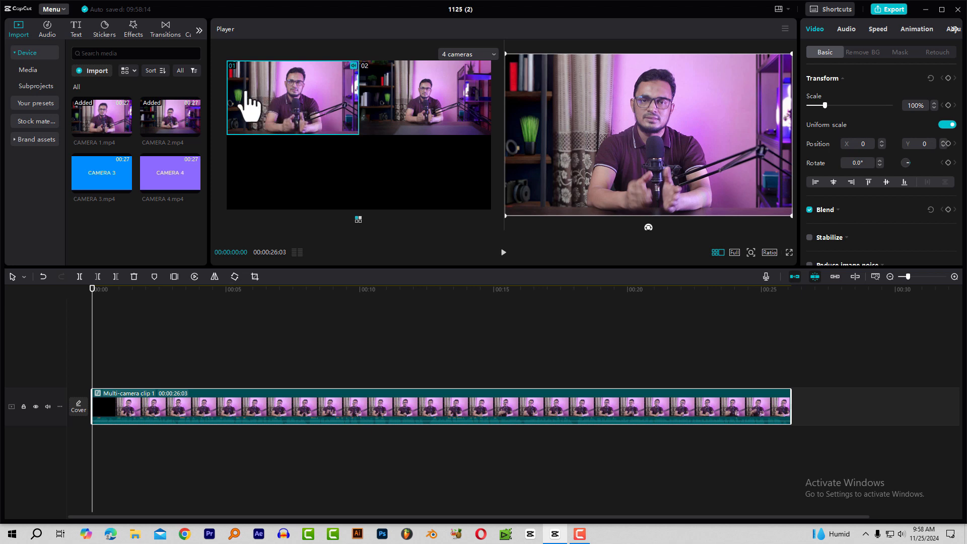
{"action": "left_click", "coordinate": [255, 84]}
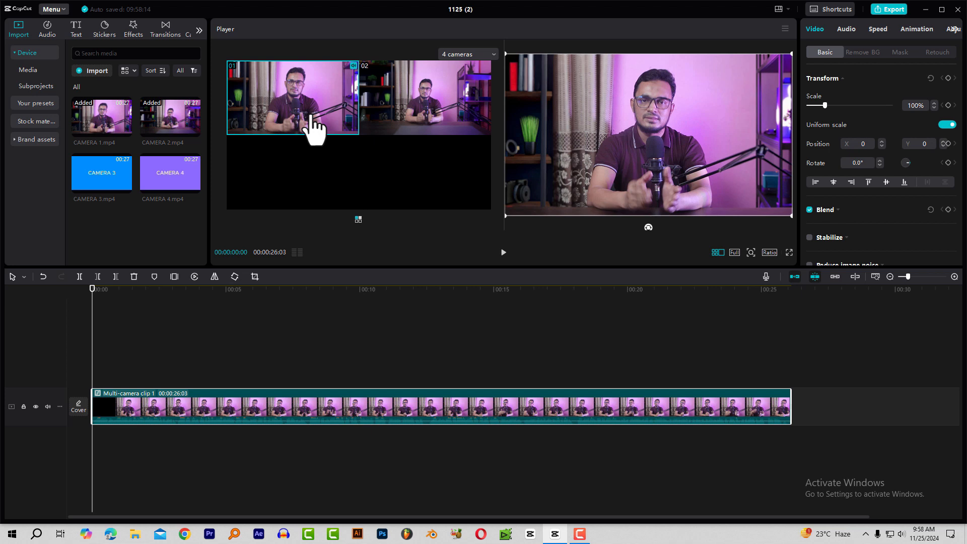
{"action": "key", "text": "space"}
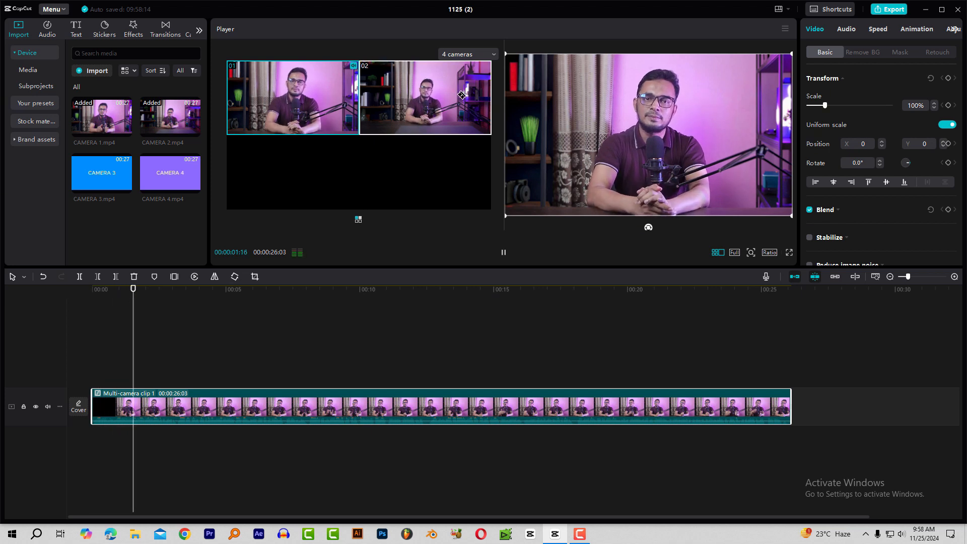
{"action": "key", "text": "space"}
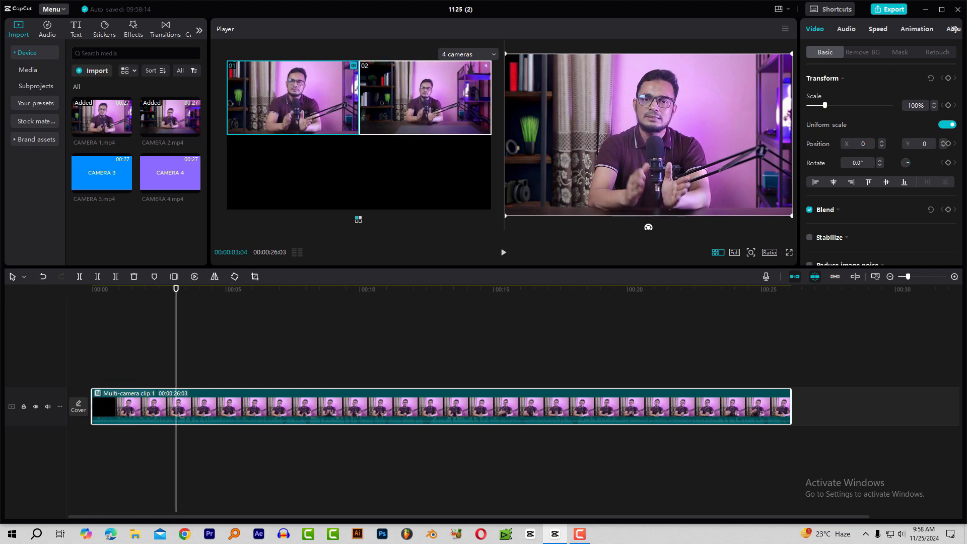
{"action": "left_click", "coordinate": [398, 84]}
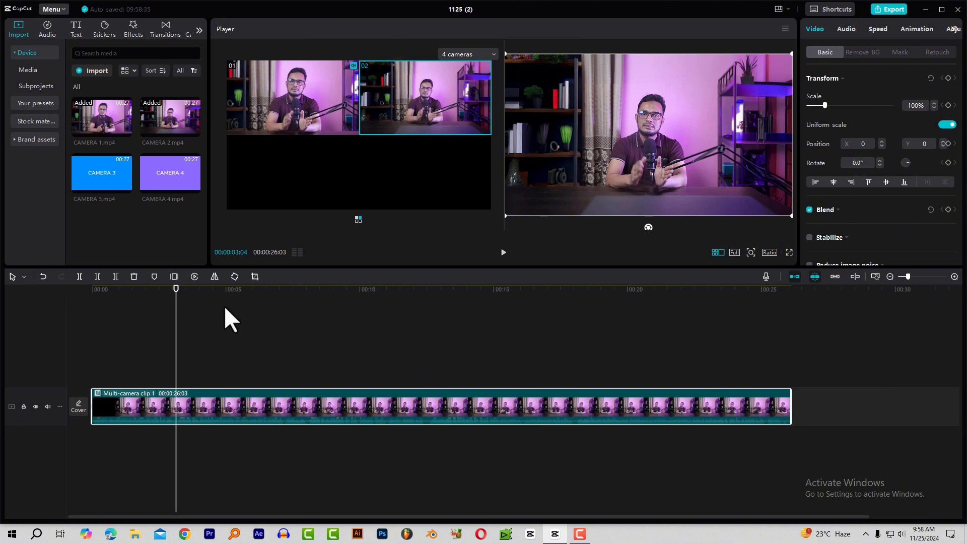
During playback, cut to camera 1 at about 8.5 seconds, camera 2 at about 13 seconds and camera 1 at about 17 seconds.
{"action": "key", "text": "space"}
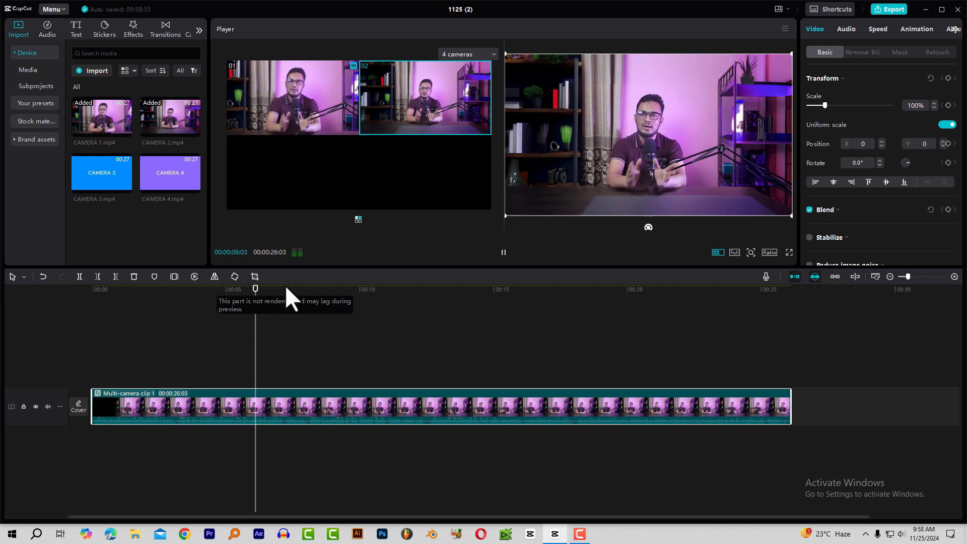
{"action": "left_click", "coordinate": [315, 97]}
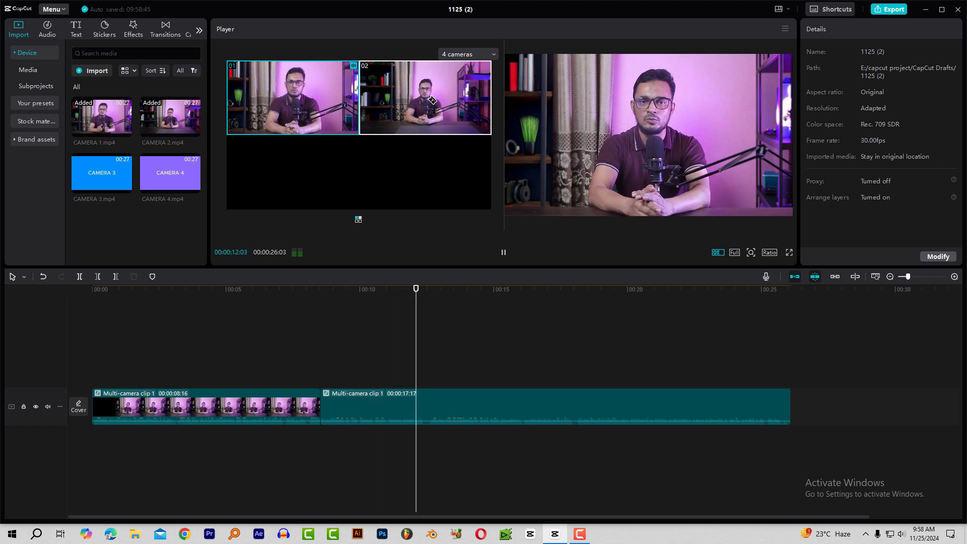
{"action": "left_click", "coordinate": [431, 118]}
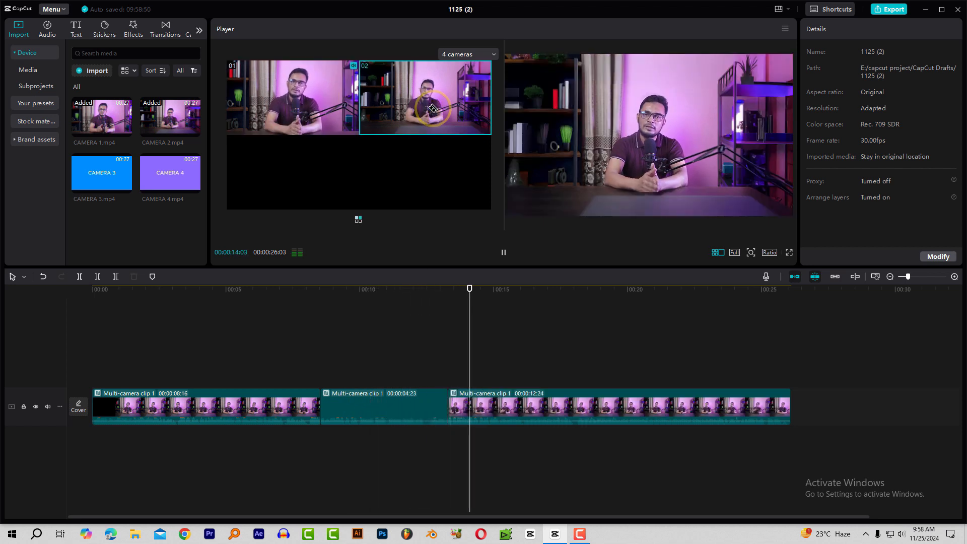
{"action": "left_click", "coordinate": [321, 99]}
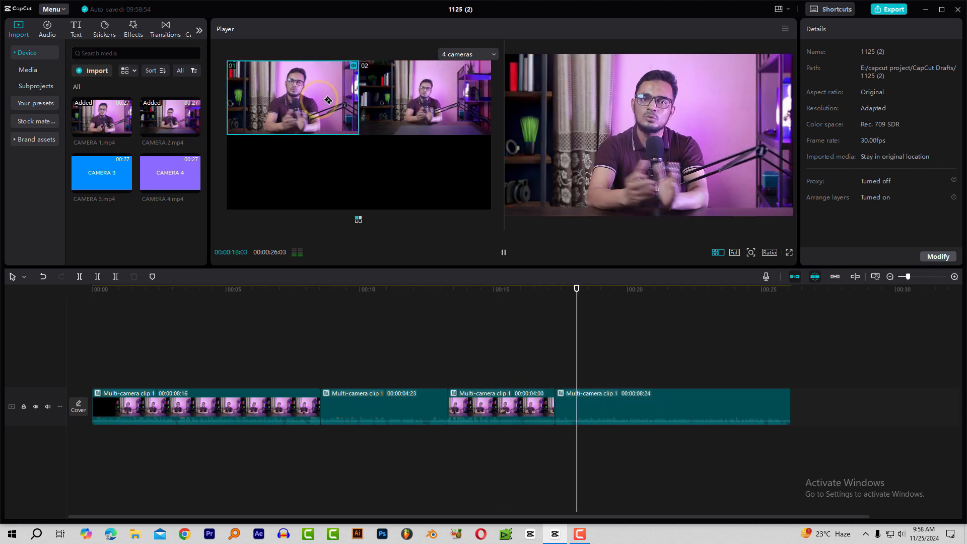
{"action": "key", "text": "space"}
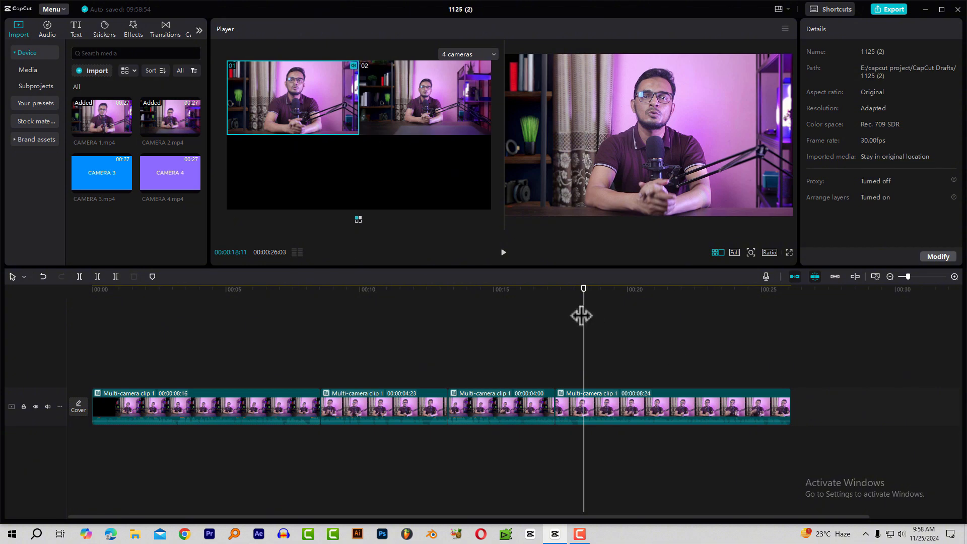
Continue playback from about 18 seconds, cutting to camera 2 at about 19.5 seconds and to camera 1 at about 23 seconds.
{"action": "left_click", "coordinate": [584, 302]}
{"action": "left_click_drag", "start_coordinate": [587, 309], "coordinate": [552, 322]}
{"action": "key", "text": "space"}
{"action": "key", "text": "space"}
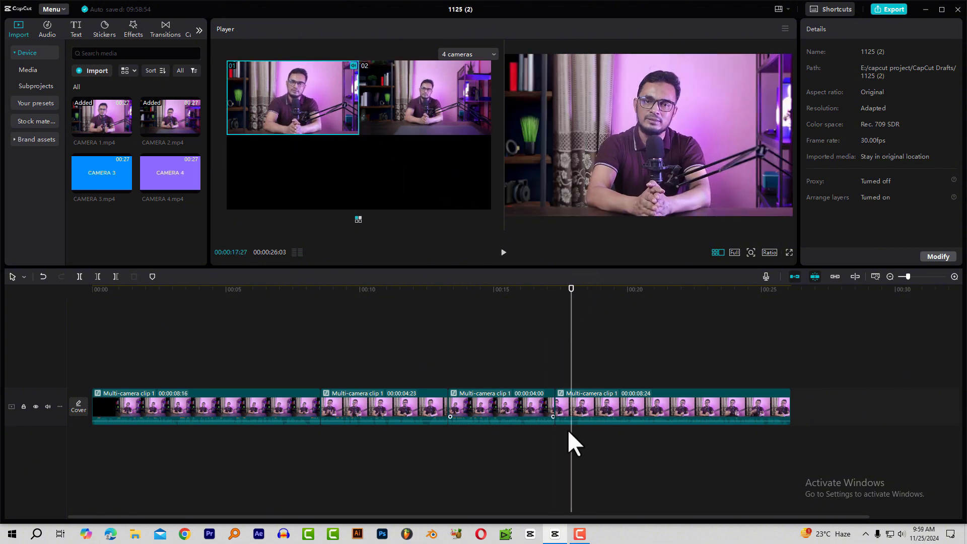
{"action": "left_click", "coordinate": [563, 395]}
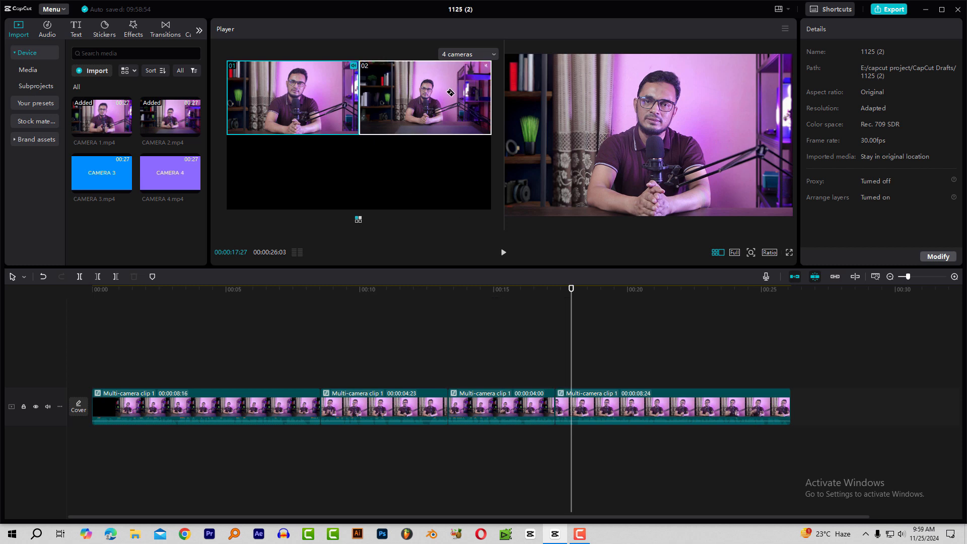
{"action": "key", "text": "space"}
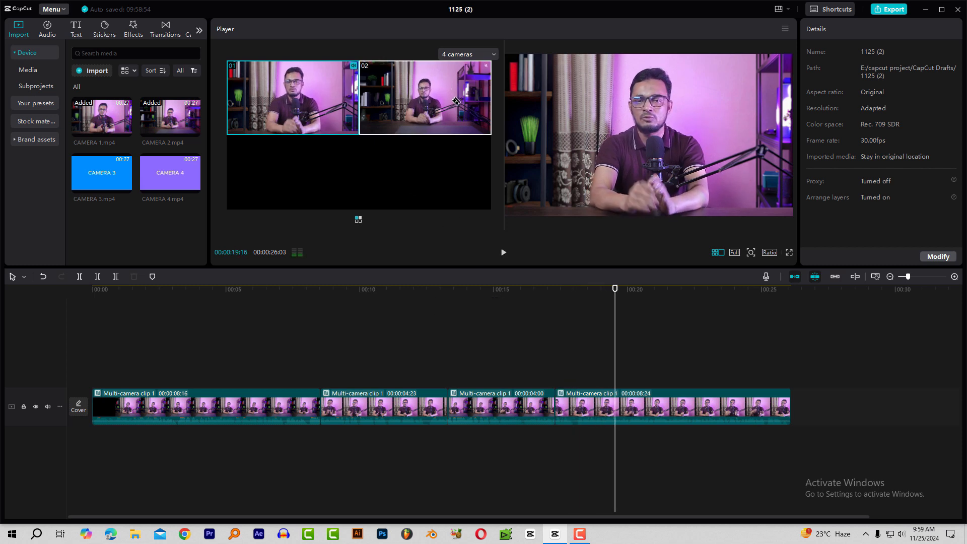
{"action": "left_click", "coordinate": [418, 97]}
{"action": "key", "text": "space"}
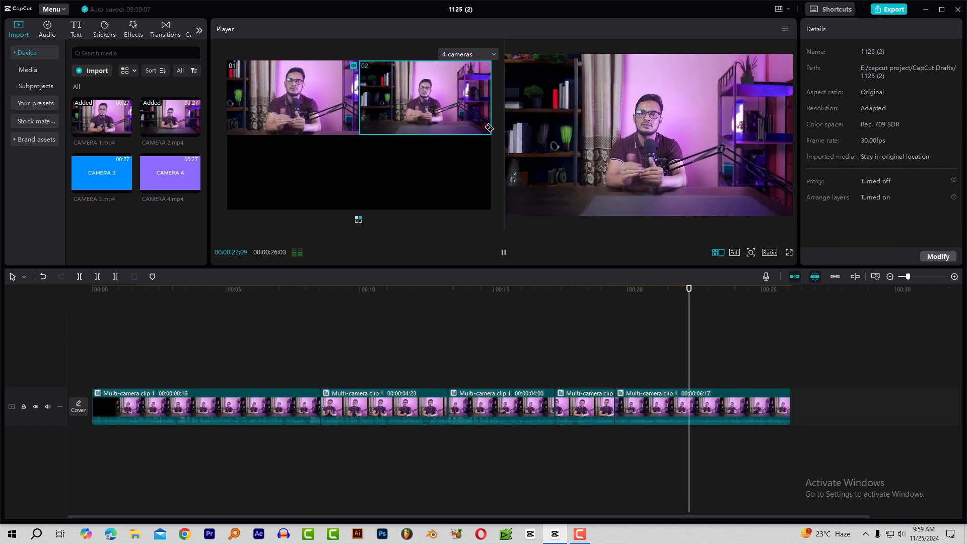
{"action": "left_click", "coordinate": [307, 103]}
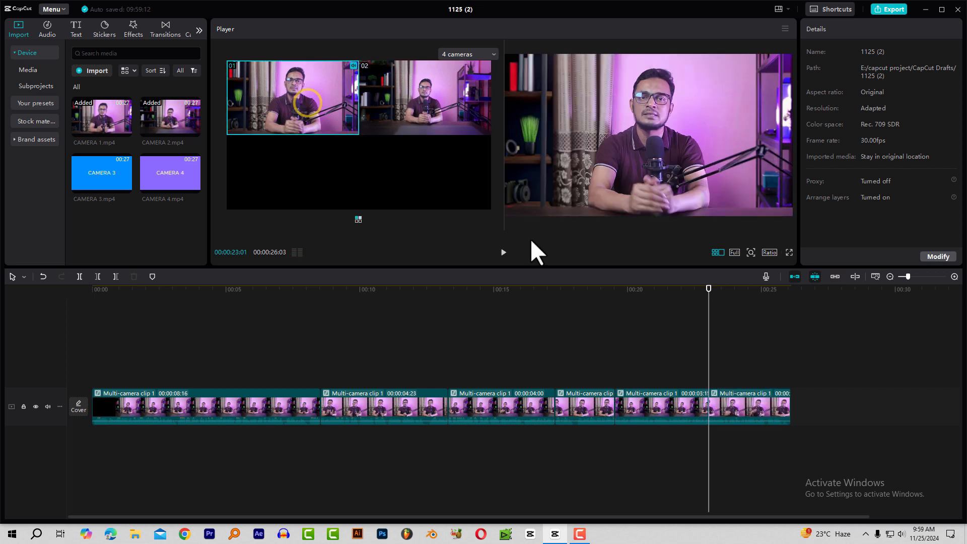
{"action": "left_click", "coordinate": [180, 334]}
{"action": "key", "text": "space"}
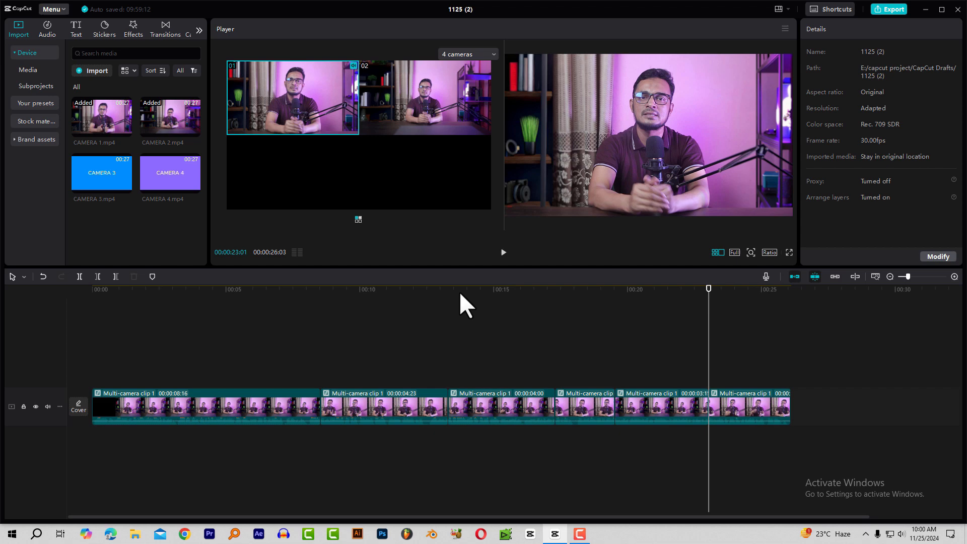
Hide the multi-camera view and move the first cut in the multi-camera sequence earlier, to about 8 seconds.
{"action": "left_click_drag", "start_coordinate": [461, 291], "coordinate": [615, 312]}
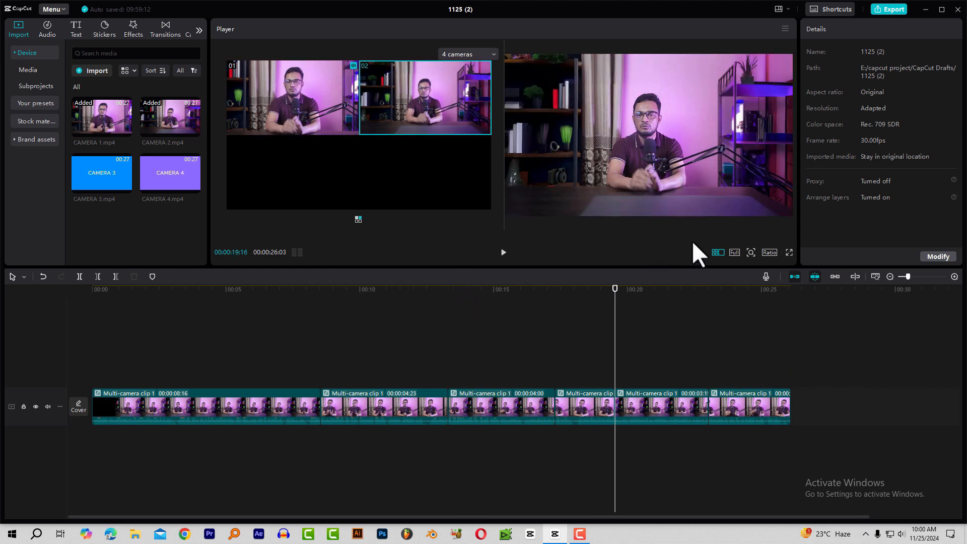
{"action": "left_click", "coordinate": [718, 252]}
{"action": "mouse_move", "coordinate": [299, 293]}
{"action": "left_mouse_down"}
{"action": "mouse_move", "coordinate": [316, 298]}
{"action": "mouse_move", "coordinate": [304, 300]}
{"action": "left_mouse_up"}
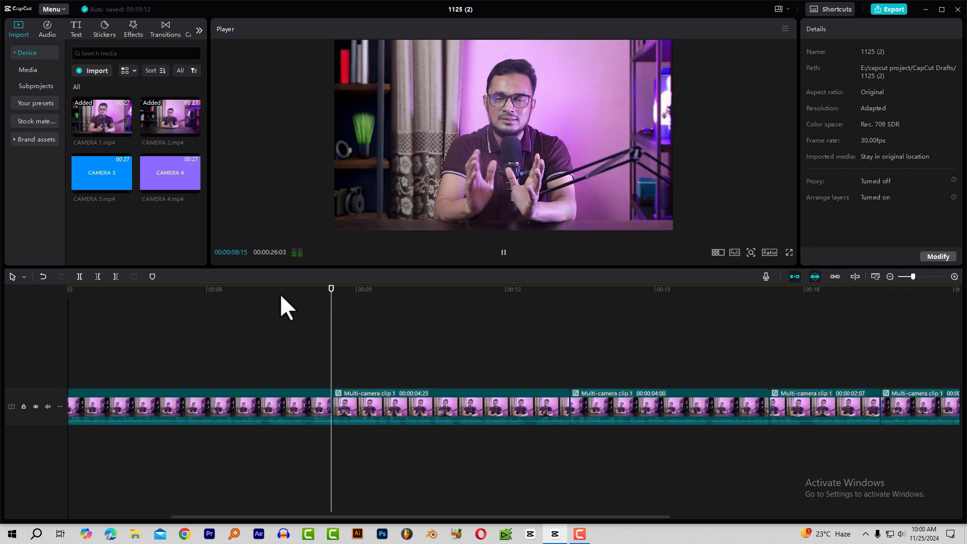
{"action": "left_click_drag", "start_coordinate": [306, 292], "coordinate": [310, 311]}
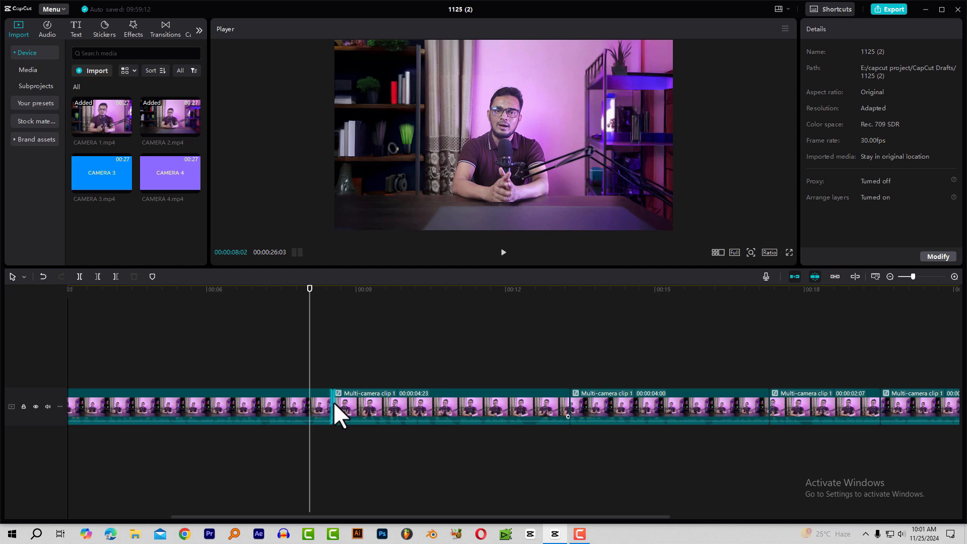
{"action": "left_click_drag", "start_coordinate": [333, 404], "coordinate": [309, 407]}
Play through the adjusted first cut to about 12.5 seconds and move the second cut back to about that point.
{"action": "left_click", "coordinate": [255, 300]}
{"action": "key", "text": "space"}
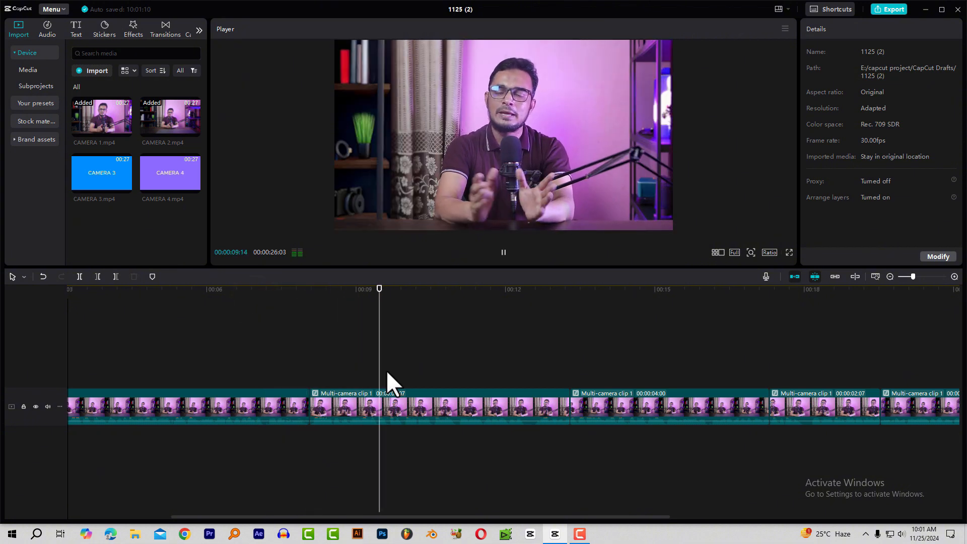
{"action": "key", "text": "space"}
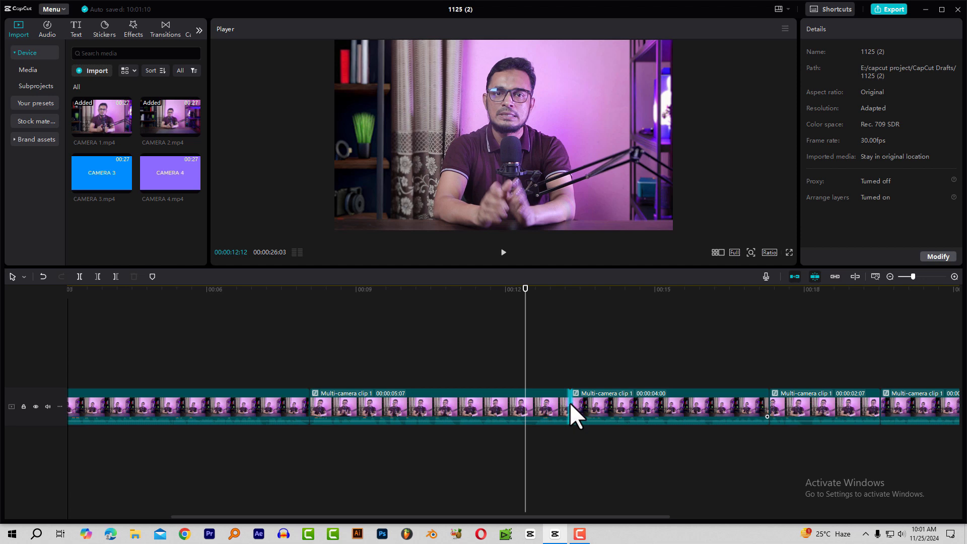
{"action": "left_click_drag", "start_coordinate": [569, 403], "coordinate": [530, 405]}
Play the sequence from about 7.5 to 14 seconds to review both adjusted cuts.
{"action": "left_click", "coordinate": [484, 357]}
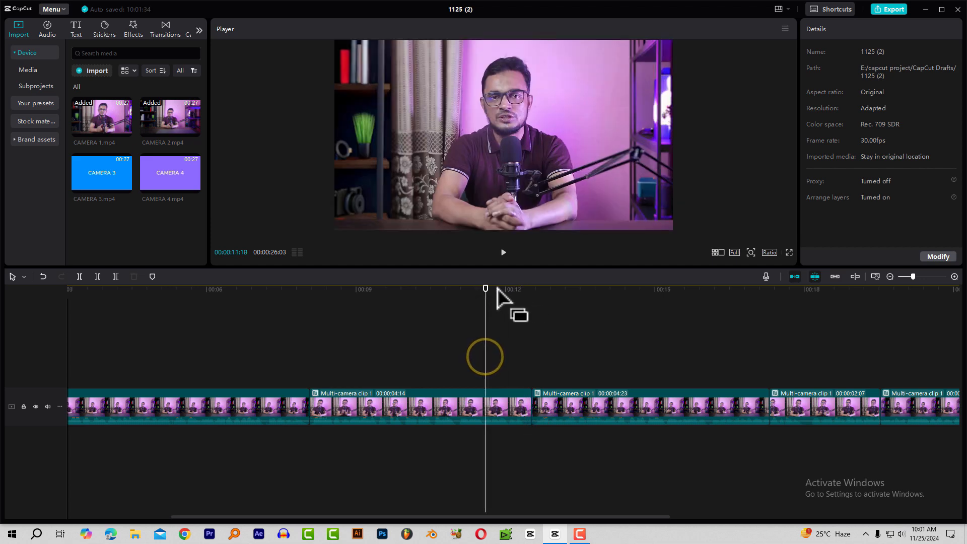
{"action": "left_click", "coordinate": [283, 294]}
{"action": "key", "text": "space"}
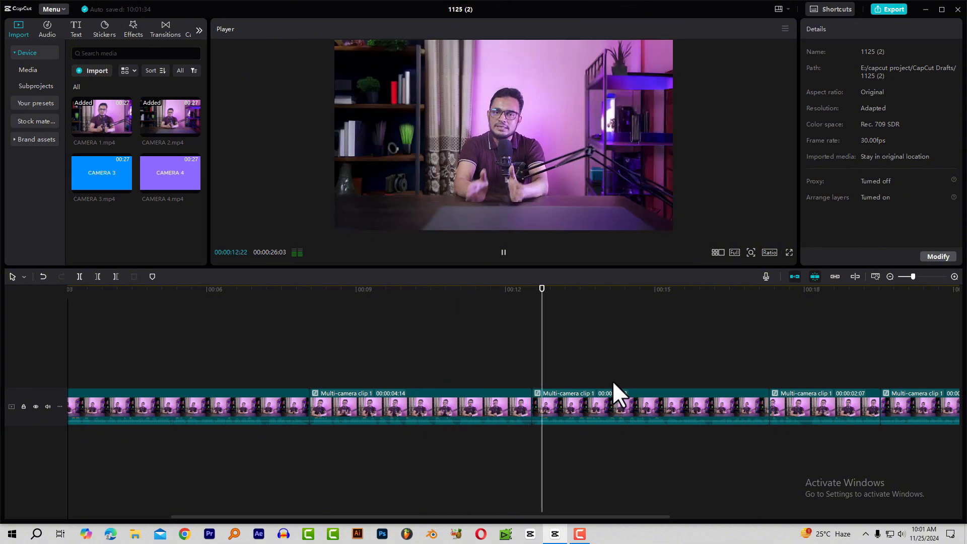
{"action": "key", "text": "space"}
Place CAMERA 1, 2, 3 and 4 on stacked tracks after the existing sequence, and turn off the main track magnet.
{"action": "scroll", "coordinate": [387, 297], "scroll_direction": "down", "scroll_amount": 3}
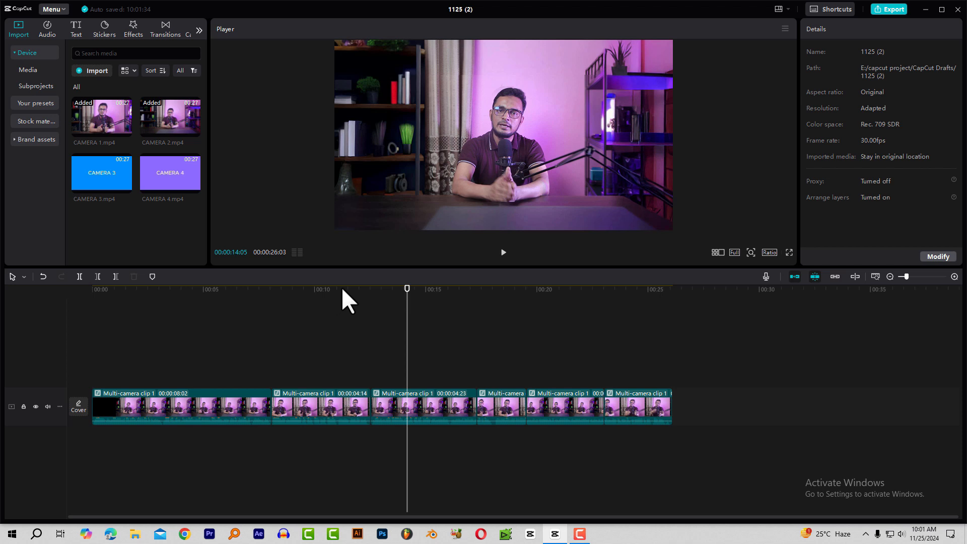
{"action": "scroll", "coordinate": [341, 343], "scroll_direction": "down", "scroll_amount": 3}
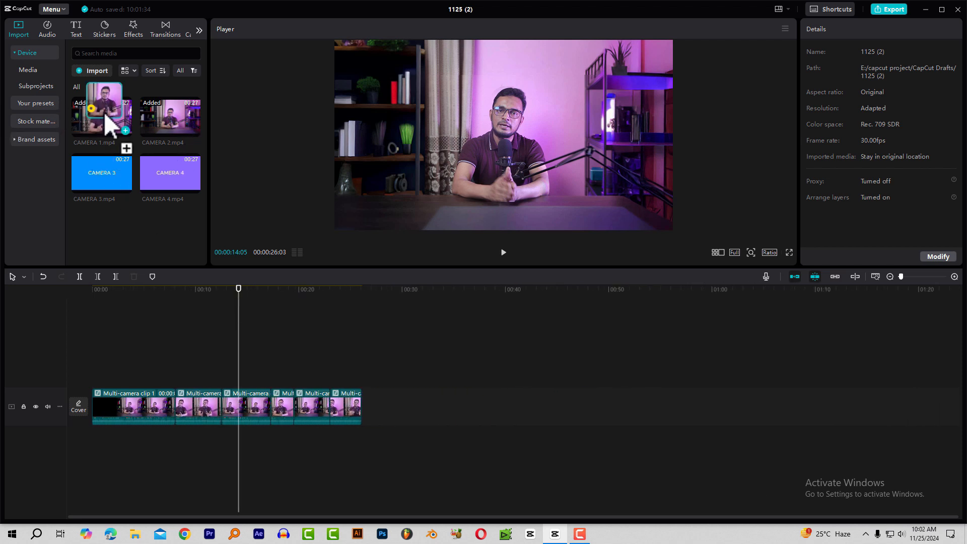
{"action": "left_click_drag", "start_coordinate": [103, 112], "coordinate": [500, 403]}
{"action": "left_click", "coordinate": [794, 277]}
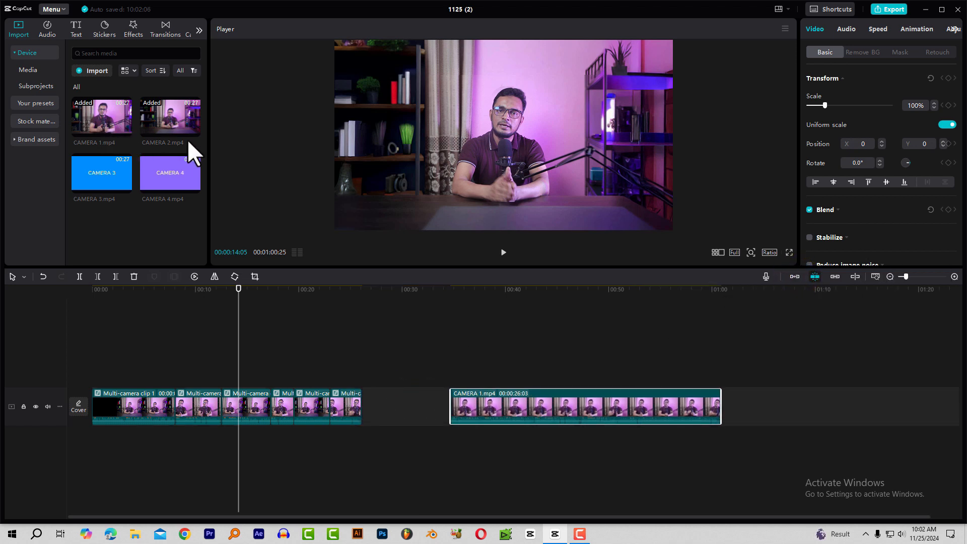
{"action": "left_click_drag", "start_coordinate": [156, 117], "coordinate": [491, 376]}
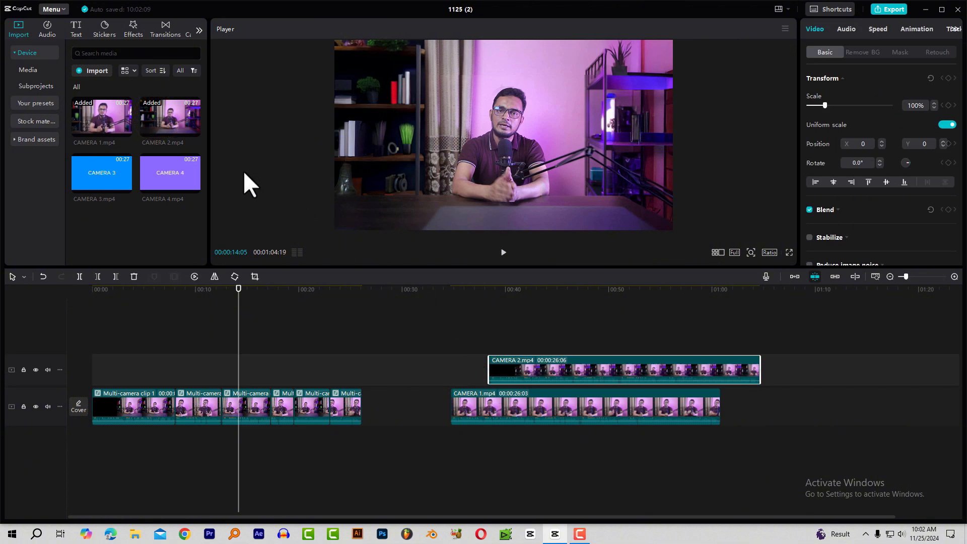
{"action": "left_click_drag", "start_coordinate": [101, 174], "coordinate": [523, 331]}
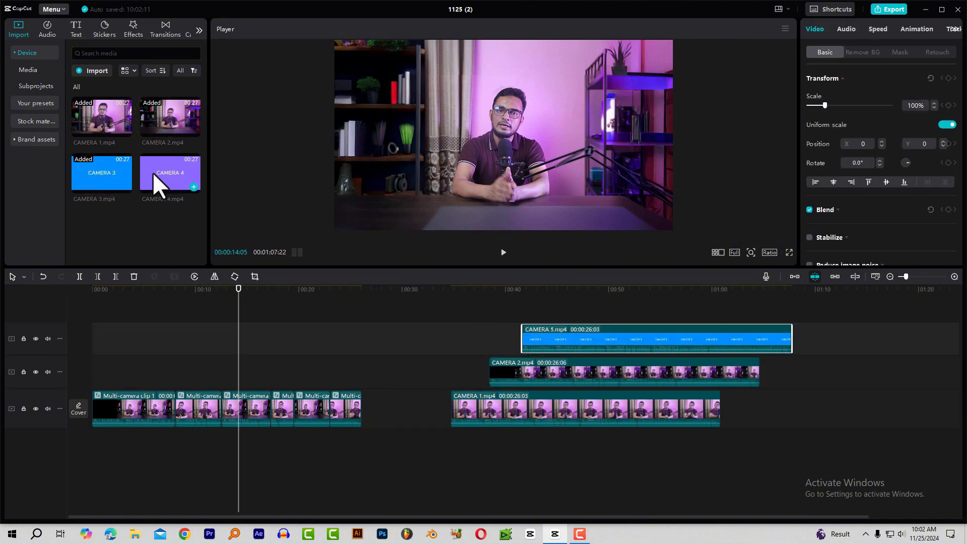
{"action": "left_click_drag", "start_coordinate": [185, 177], "coordinate": [467, 330]}
{"action": "left_click", "coordinate": [478, 289]}
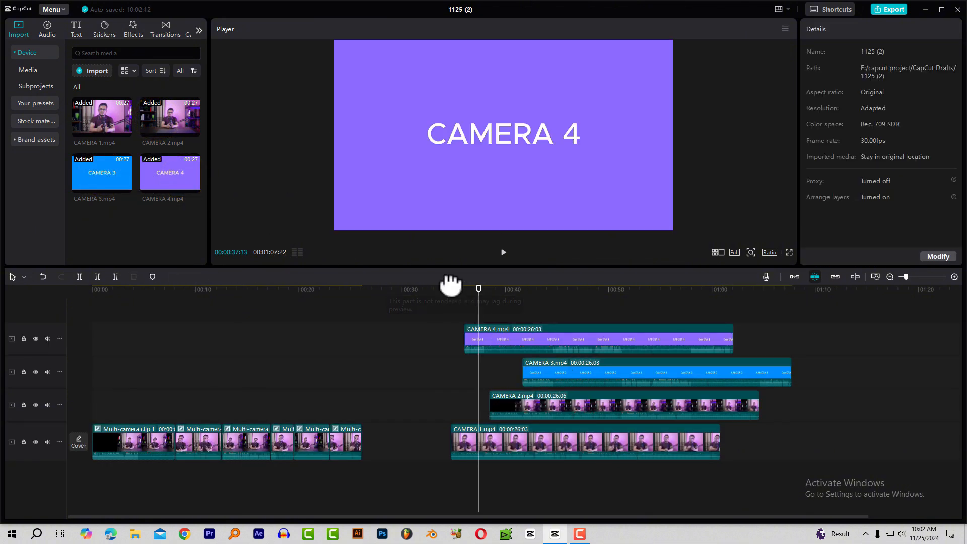
Create a multi-camera clip from the four stacked camera clips, choosing a sync option and leaving Proxy off.
{"action": "left_click", "coordinate": [531, 406]}
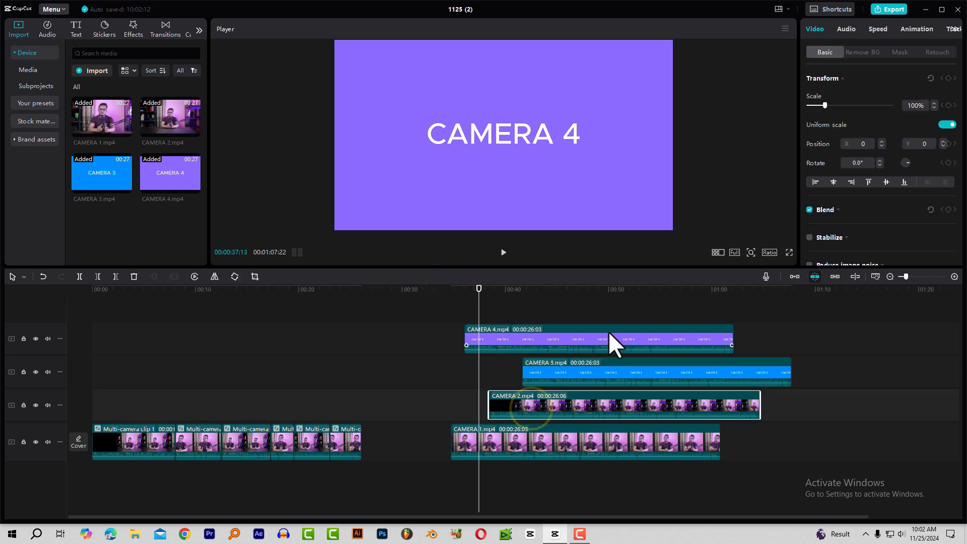
{"action": "left_click_drag", "start_coordinate": [618, 316], "coordinate": [548, 439]}
{"action": "right_click", "coordinate": [562, 333]}
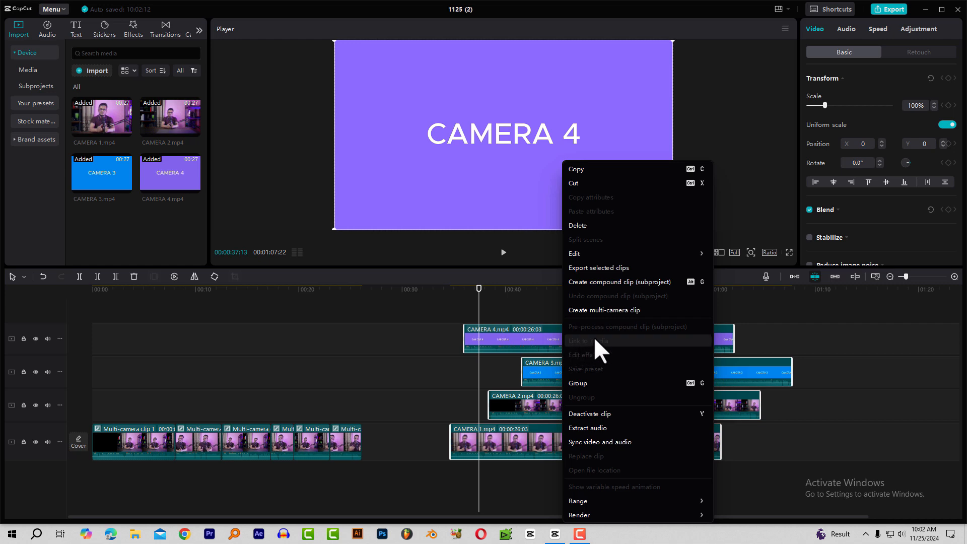
{"action": "left_click", "coordinate": [600, 310]}
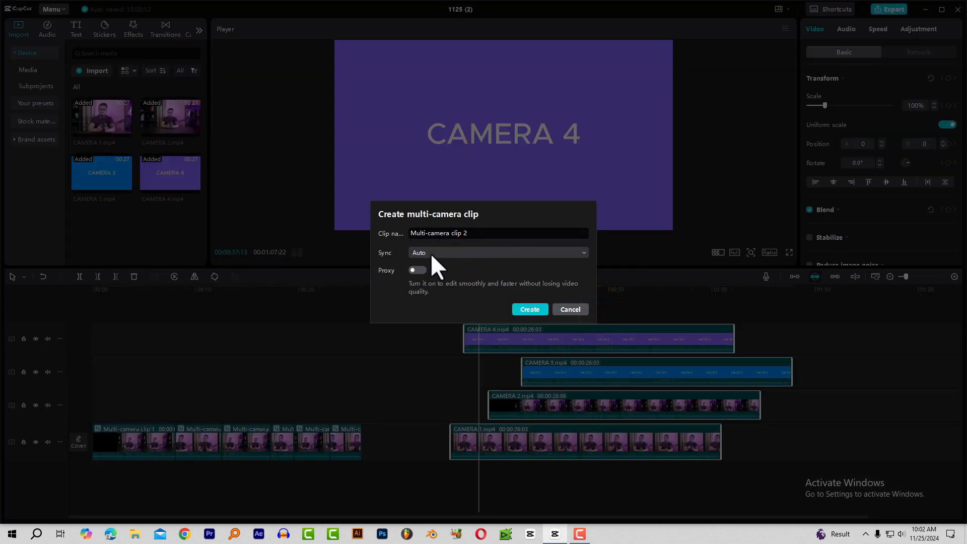
{"action": "left_click", "coordinate": [438, 256]}
{"action": "left_click", "coordinate": [436, 264]}
{"action": "left_click", "coordinate": [528, 310]}
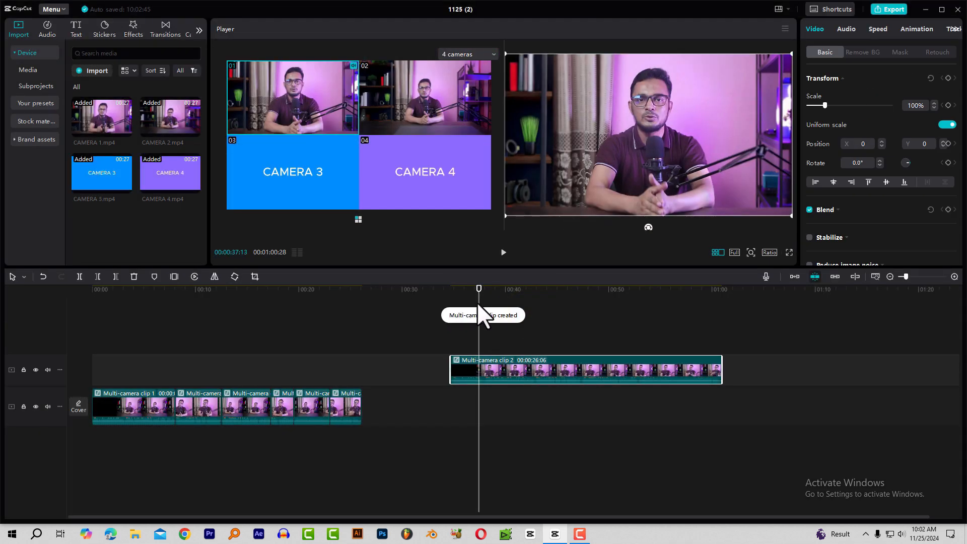
Scrub through the opening seconds of the new multi-camera clip to examine its four camera angles.
{"action": "left_click", "coordinate": [451, 292]}
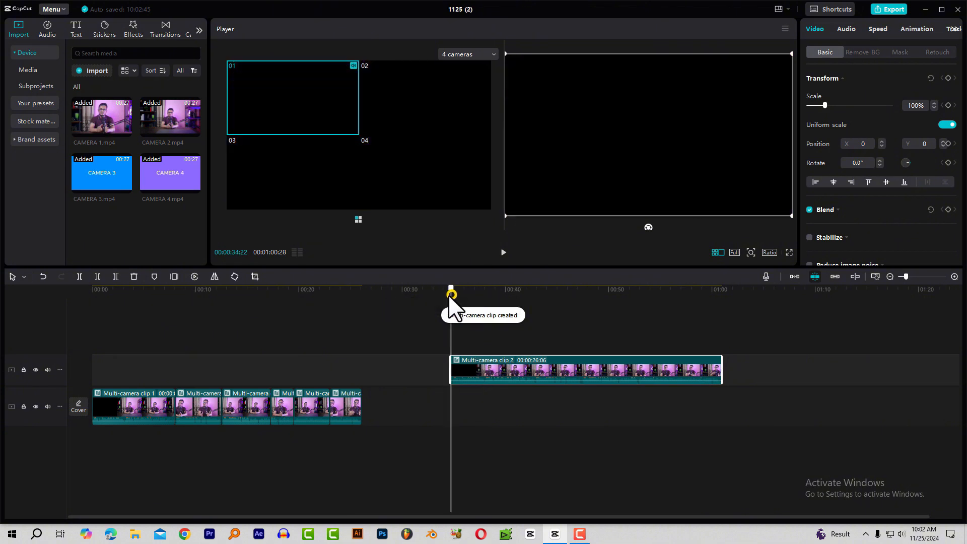
{"action": "left_click", "coordinate": [467, 289]}
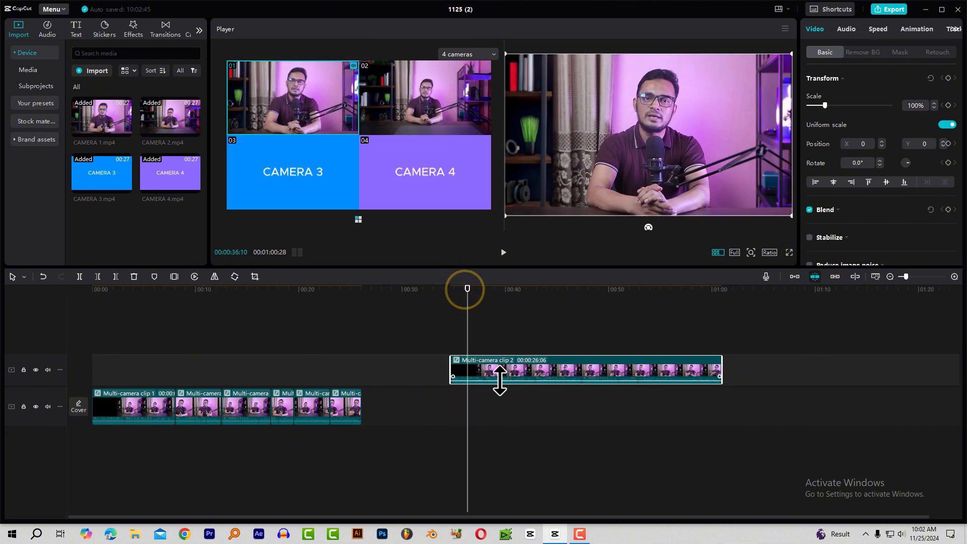
{"action": "scroll", "coordinate": [552, 386], "scroll_direction": "up", "scroll_amount": 4}
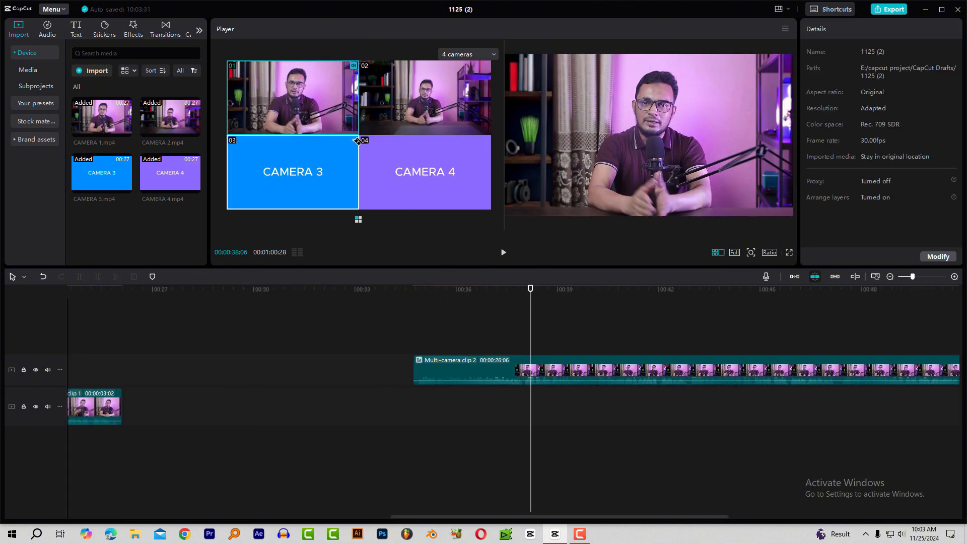
{"action": "left_click", "coordinate": [465, 363]}
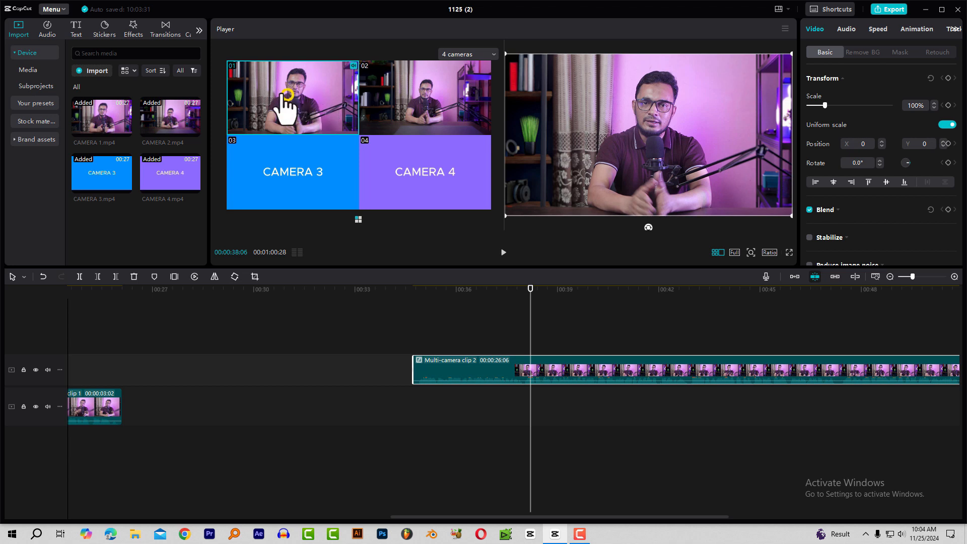
{"action": "mouse_move", "coordinate": [416, 294]}
{"action": "left_mouse_down"}
{"action": "mouse_move", "coordinate": [442, 319]}
{"action": "mouse_move", "coordinate": [426, 296]}
{"action": "left_mouse_up"}
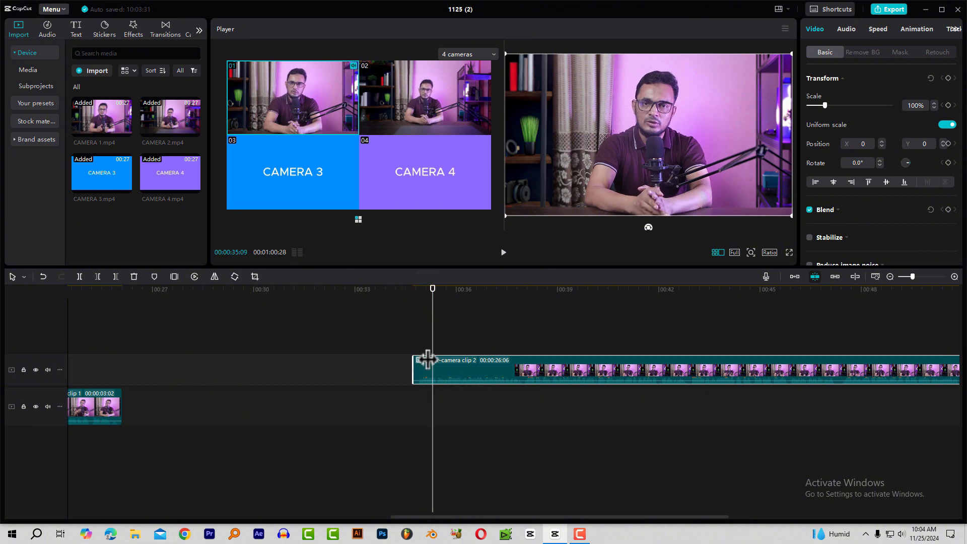
{"action": "left_click", "coordinate": [428, 334]}
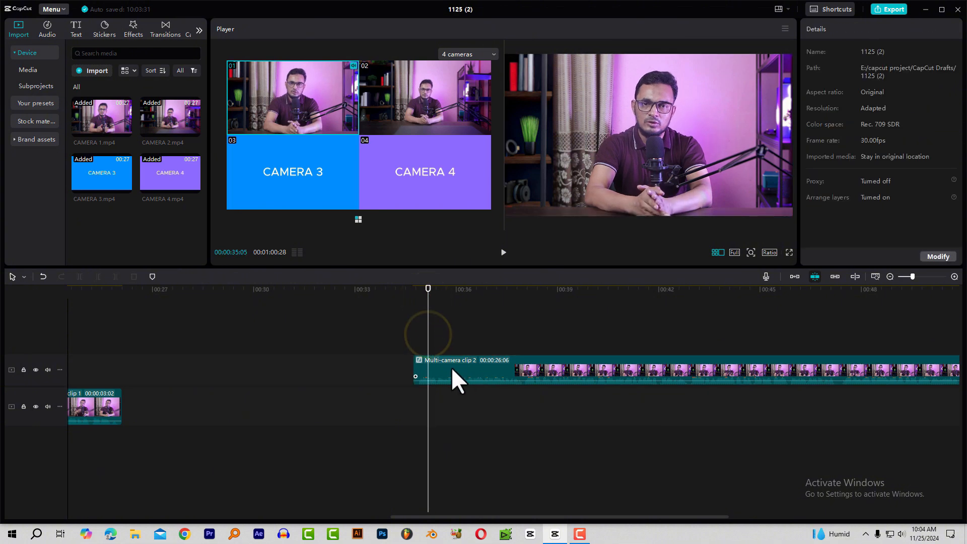
{"action": "left_click_drag", "start_coordinate": [426, 293], "coordinate": [508, 295]}
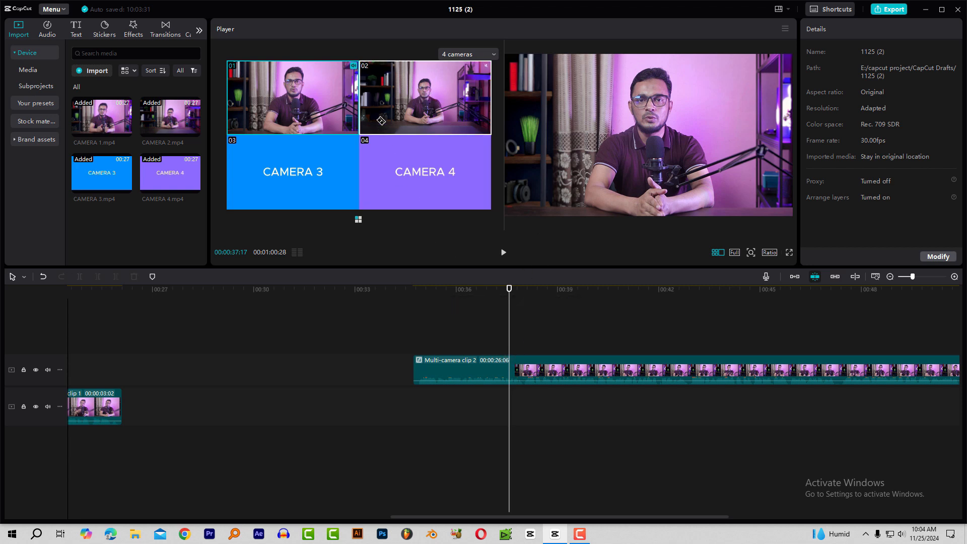
Play the new multi-camera clip from its opening, pause at about 38 seconds, and cut to camera 2.
{"action": "left_click", "coordinate": [443, 292]}
{"action": "key", "text": "space"}
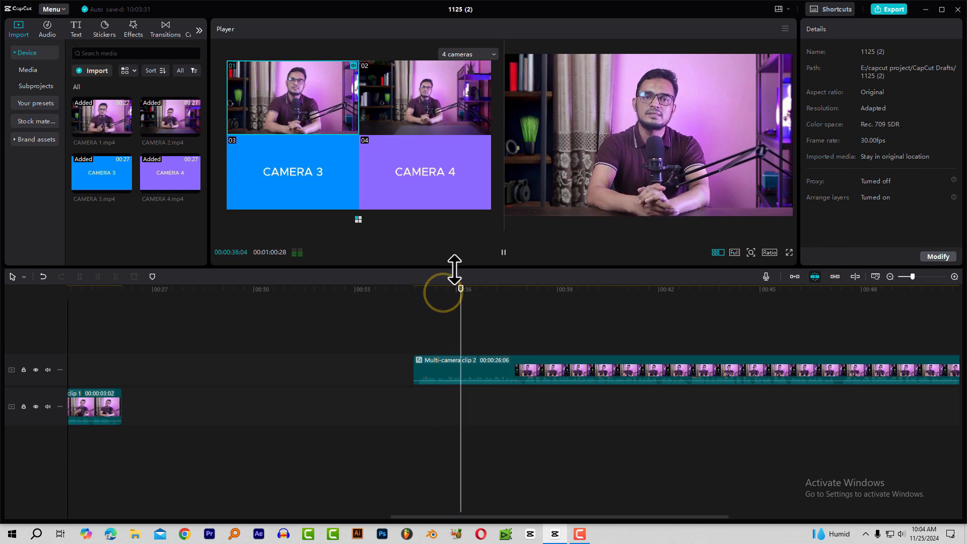
{"action": "key", "text": "space"}
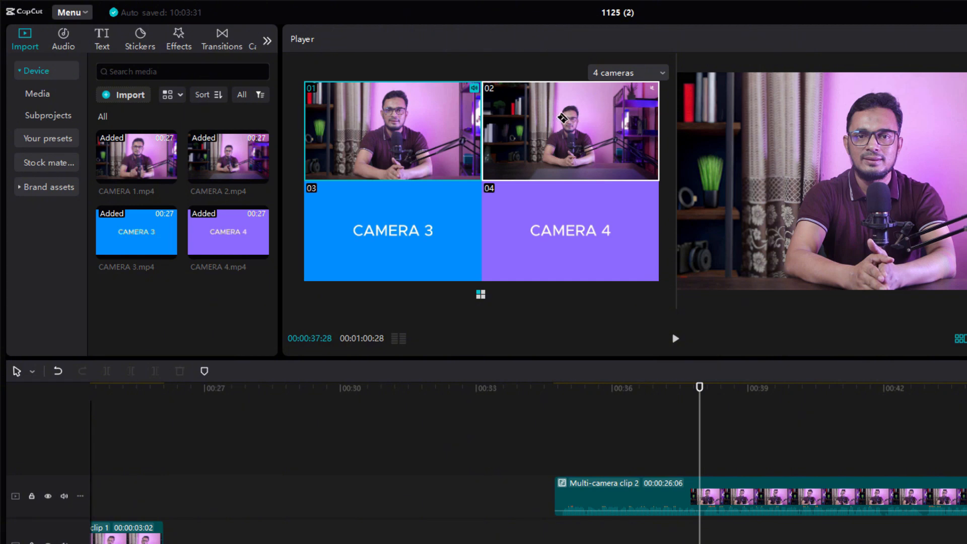
{"action": "left_click", "coordinate": [578, 121]}
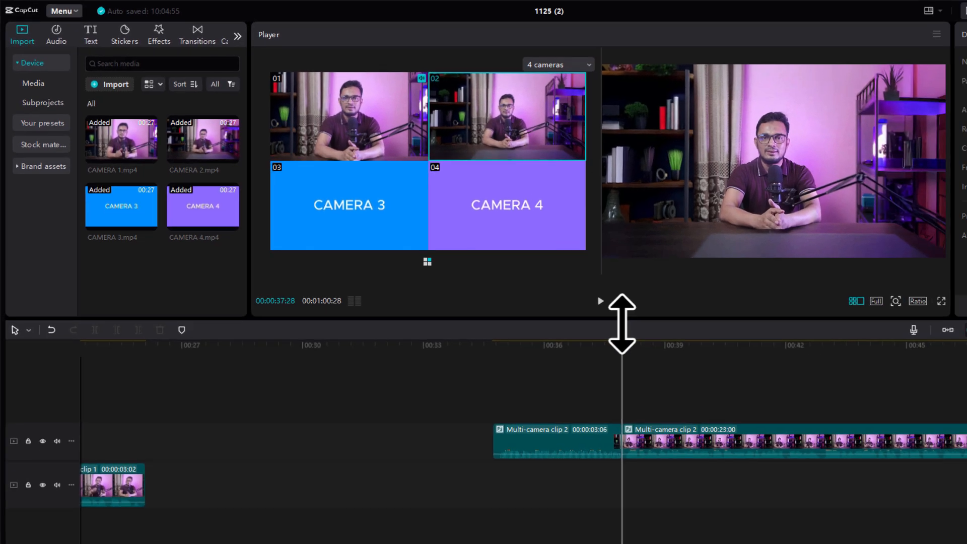
Play briefly past the camera 2 cut, move the playhead to about 43 seconds, and cut to camera 3.
{"action": "key", "text": "space"}
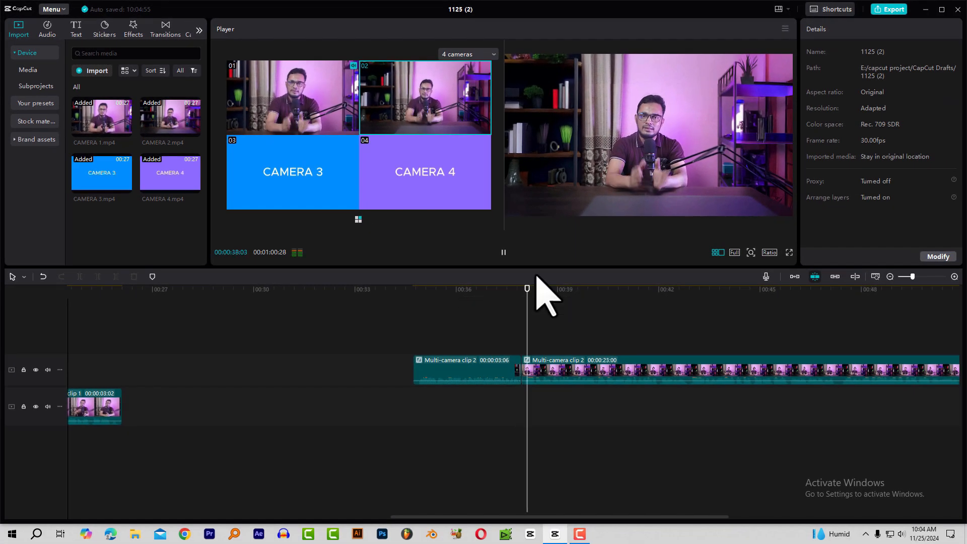
{"action": "left_click", "coordinate": [567, 290]}
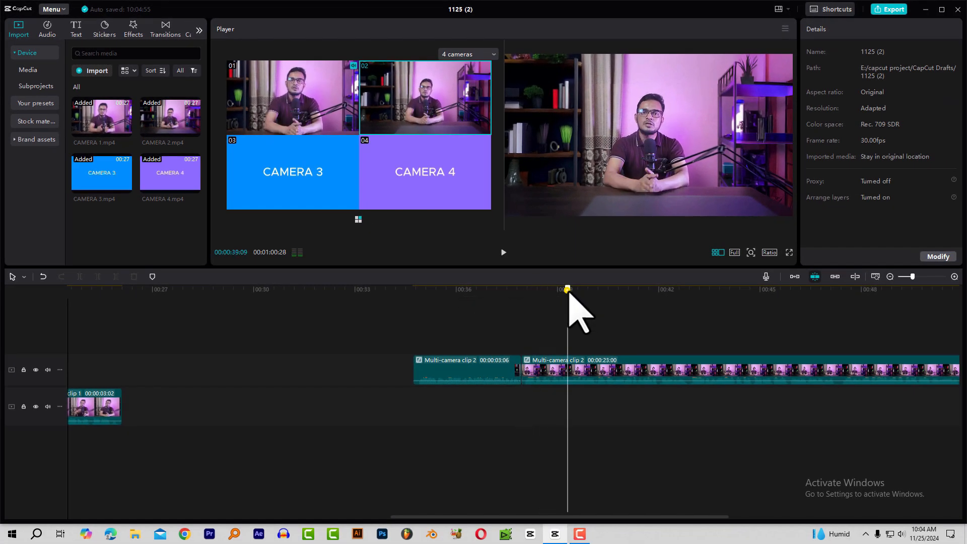
{"action": "left_click", "coordinate": [649, 289]}
{"action": "left_click_drag", "start_coordinate": [649, 289], "coordinate": [687, 312]}
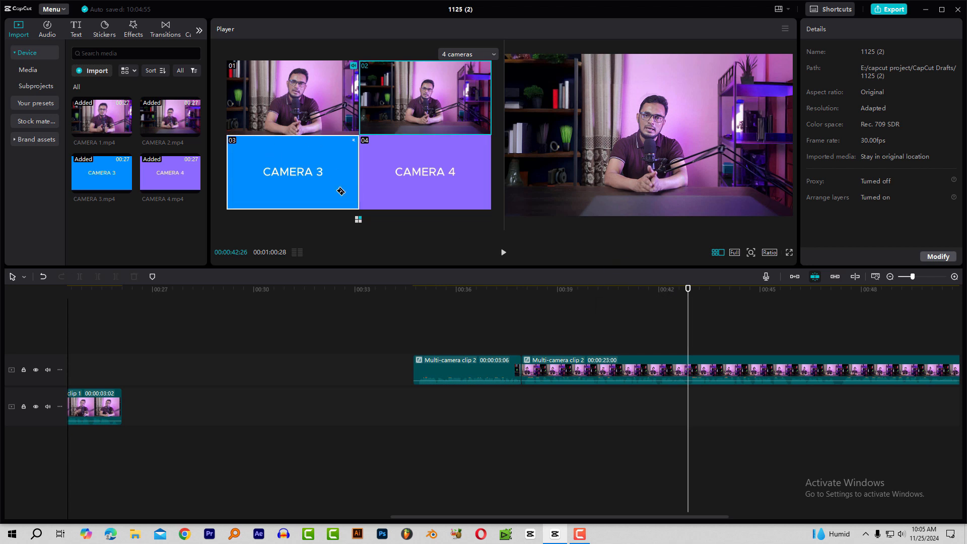
{"action": "left_click", "coordinate": [270, 167]}
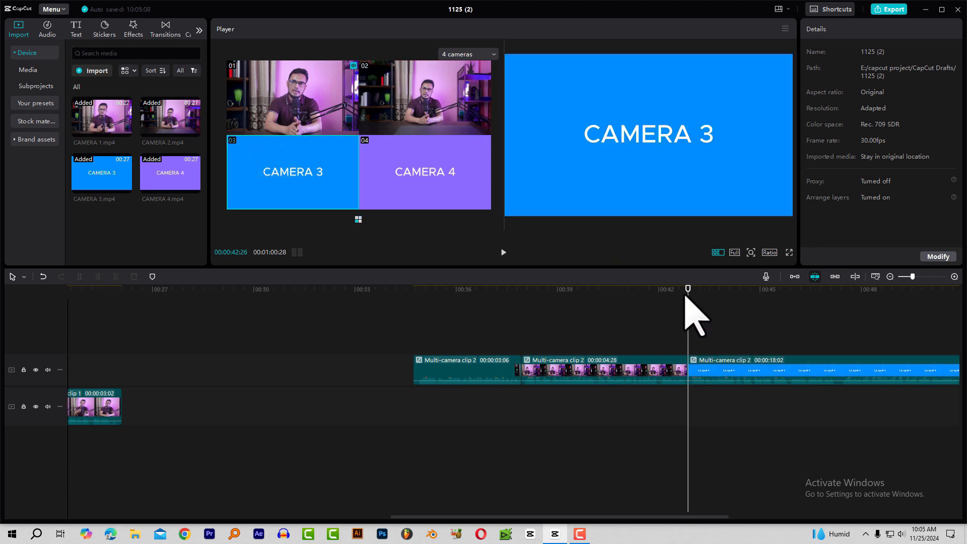
Resume playback, cutting to camera 4 at about 47 seconds, camera 1 at 49, camera 2 at 52 and camera 3 at 53 seconds.
{"action": "left_click_drag", "start_coordinate": [686, 294], "coordinate": [693, 322]}
{"action": "key", "text": "space"}
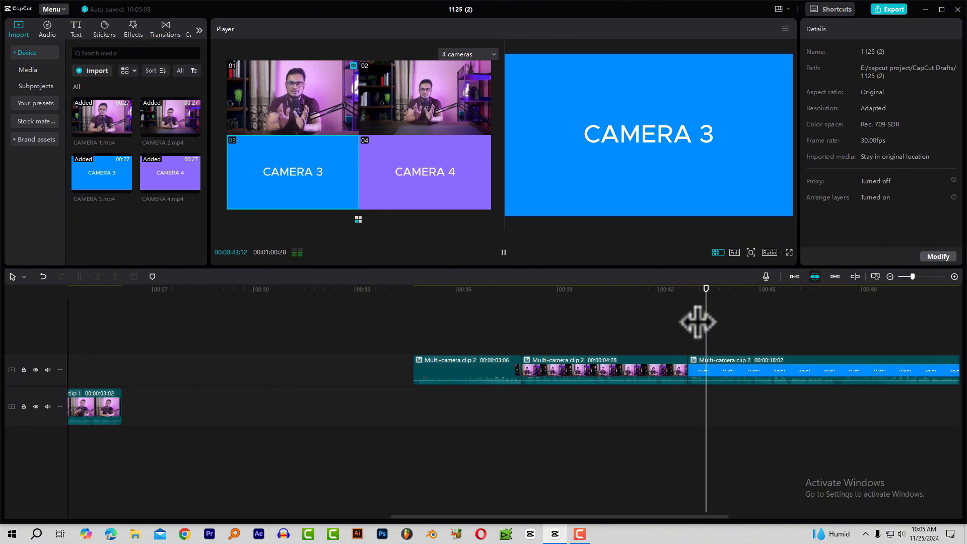
{"action": "left_click", "coordinate": [437, 173]}
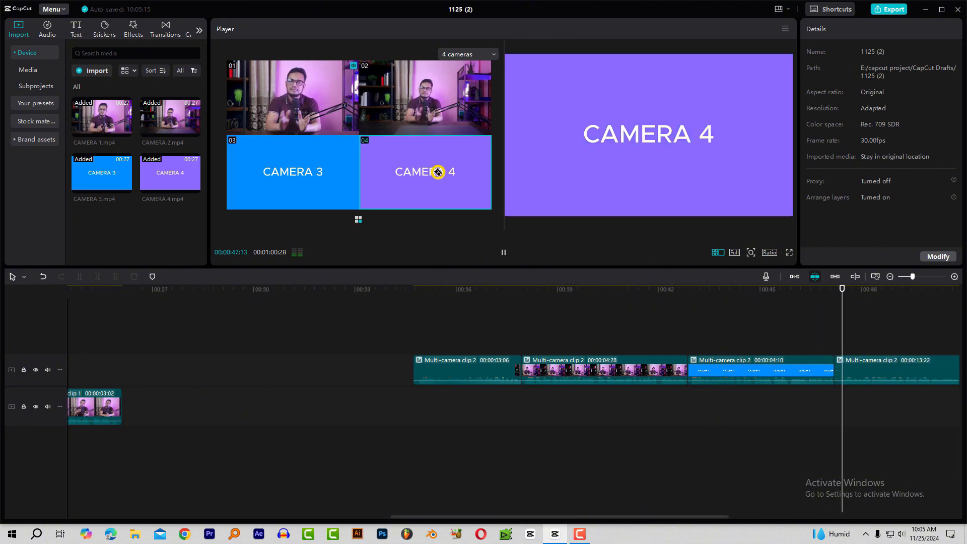
{"action": "left_click", "coordinate": [283, 87]}
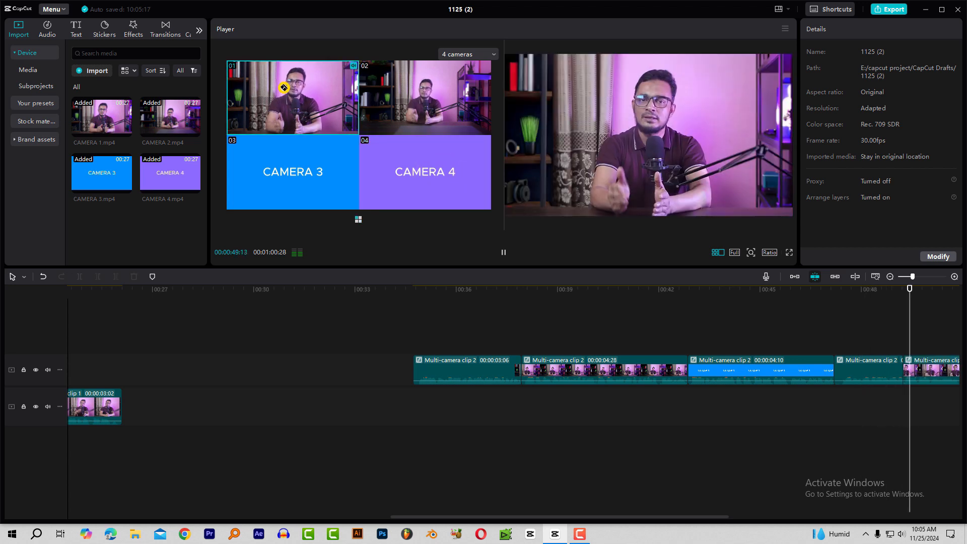
{"action": "left_click", "coordinate": [405, 100]}
{"action": "left_click", "coordinate": [276, 171]}
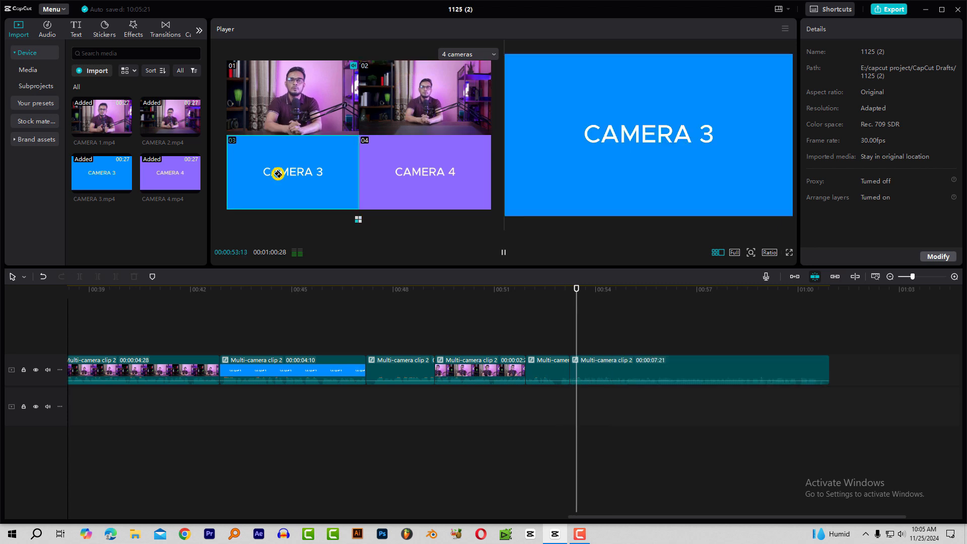
Cut to camera 4 at about 55 seconds and camera 1 at 56 seconds, pause, and leave the multi-camera view.
{"action": "left_click", "coordinate": [441, 158]}
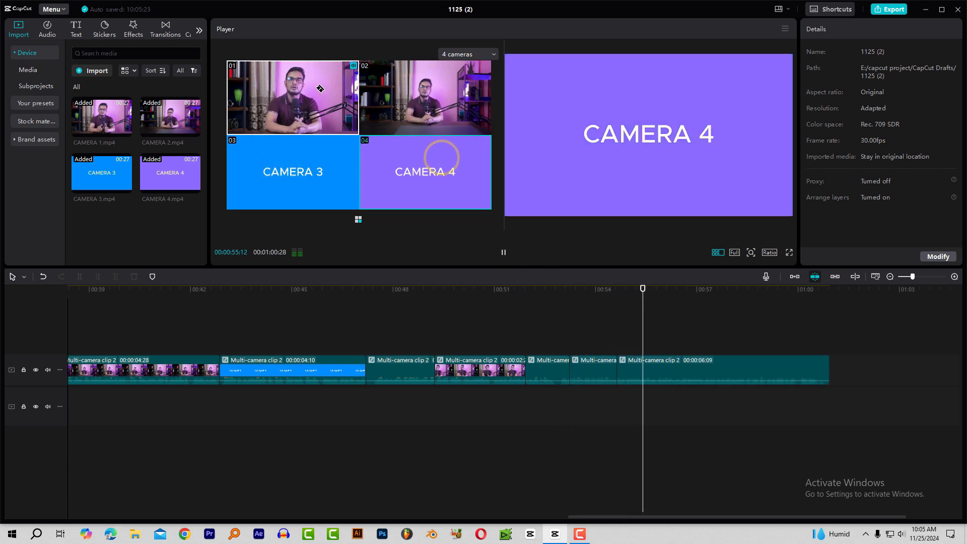
{"action": "left_click", "coordinate": [291, 81]}
{"action": "key", "text": "space"}
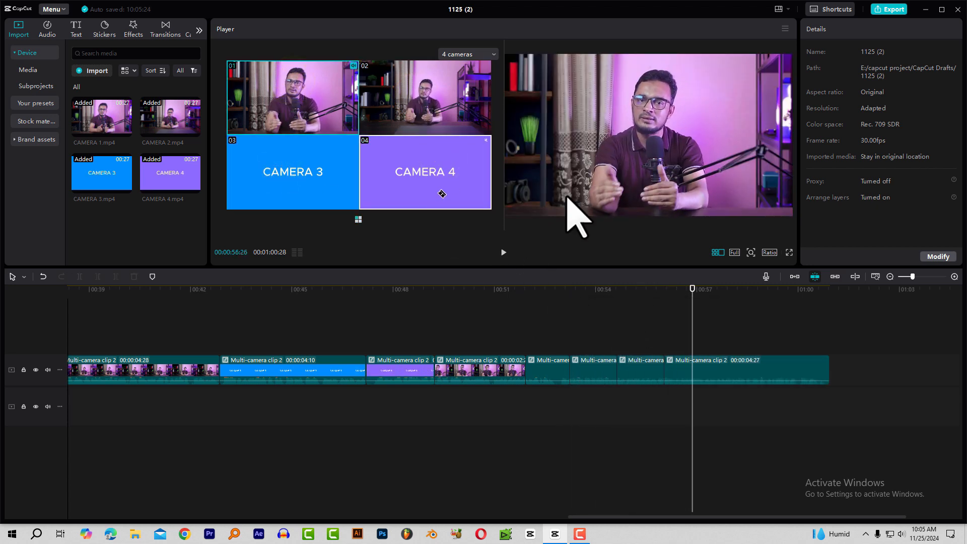
{"action": "left_click", "coordinate": [718, 251]}
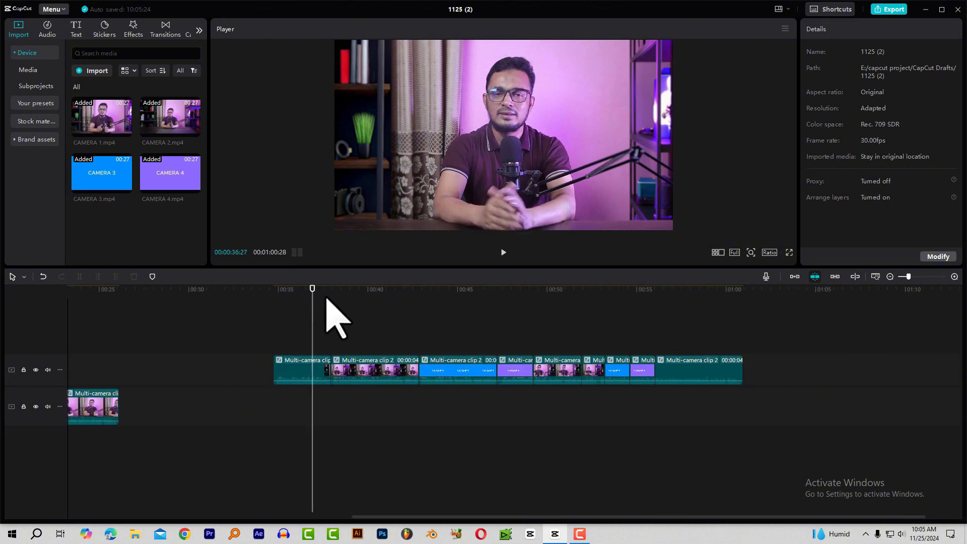
Play the edited sequence from about 37 seconds and examine the cuts to cameras 2 and 3.
{"action": "left_click_drag", "start_coordinate": [328, 296], "coordinate": [317, 300]}
{"action": "key", "text": "space"}
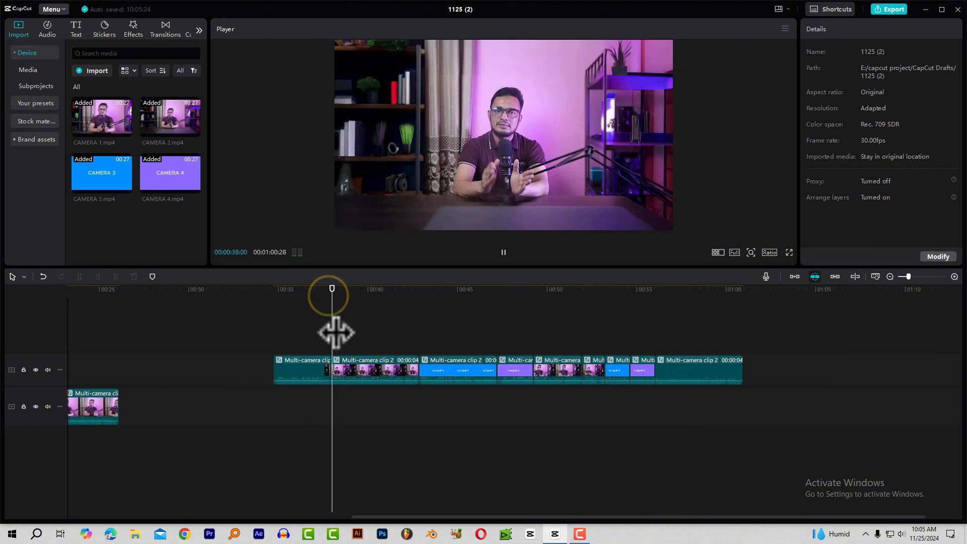
{"action": "left_click", "coordinate": [403, 290]}
{"action": "left_click", "coordinate": [450, 373]}
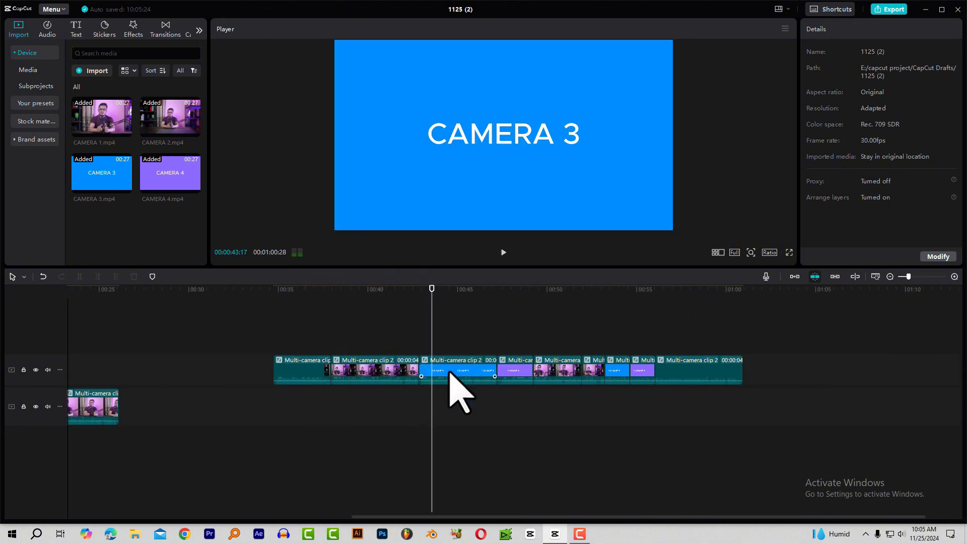
Shift the cut from camera 4 to camera 1 near 49 seconds two frames later.
{"action": "left_click_drag", "start_coordinate": [486, 291], "coordinate": [530, 318]}
{"action": "scroll", "coordinate": [548, 373], "scroll_direction": "up", "scroll_amount": 5}
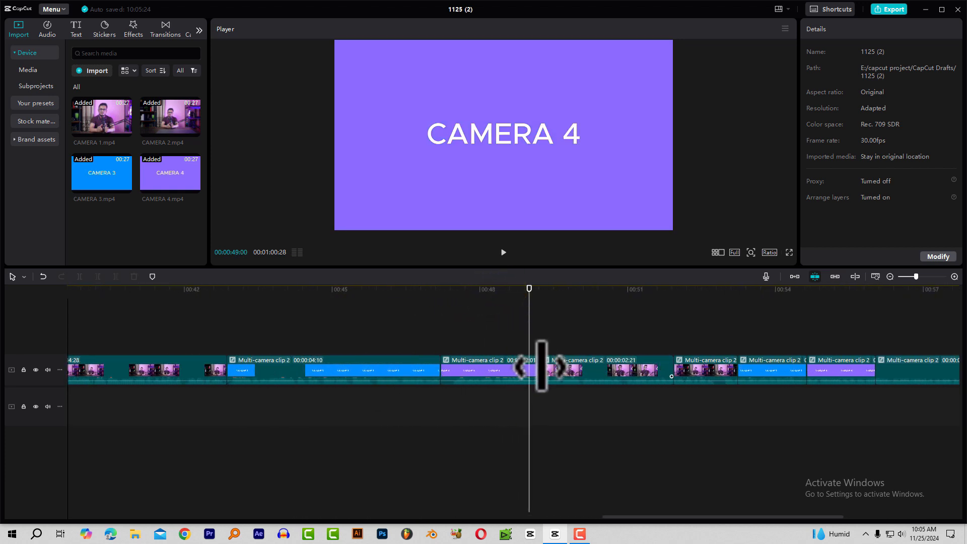
{"action": "mouse_move", "coordinate": [541, 363]}
{"action": "left_mouse_down"}
{"action": "mouse_move", "coordinate": [534, 367]}
{"action": "mouse_move", "coordinate": [545, 367]}
{"action": "left_mouse_up"}
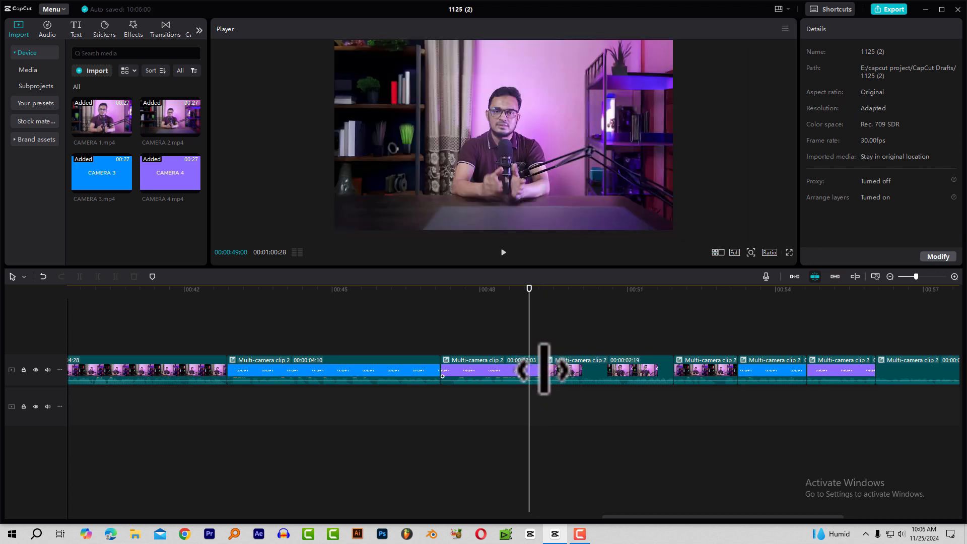
{"action": "scroll", "coordinate": [591, 346], "scroll_direction": "down", "scroll_amount": 3}
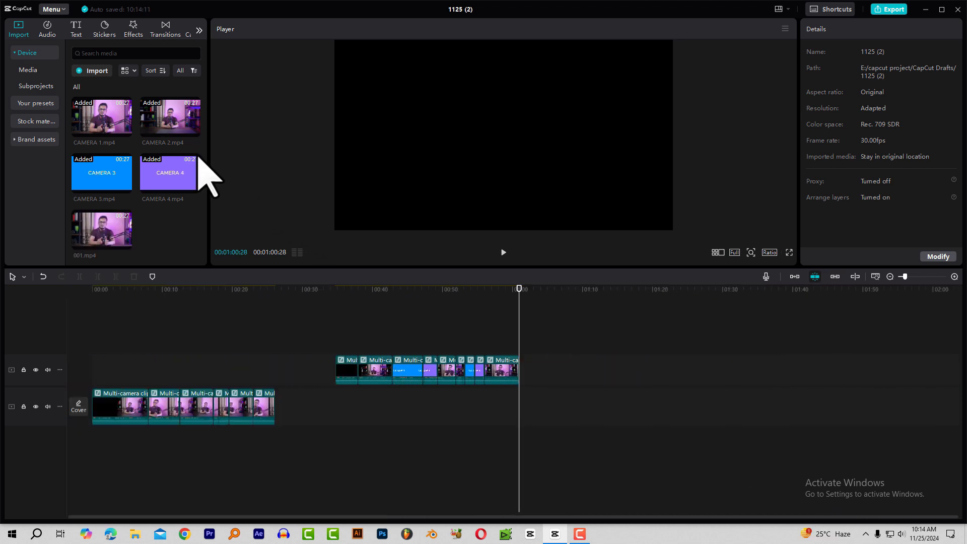
Place CAMERA 1.mp4 on the main track at about 1:10 and CAMERA 2.mp4 on the track above at about 1:14.
{"action": "left_click_drag", "start_coordinate": [103, 108], "coordinate": [596, 393]}
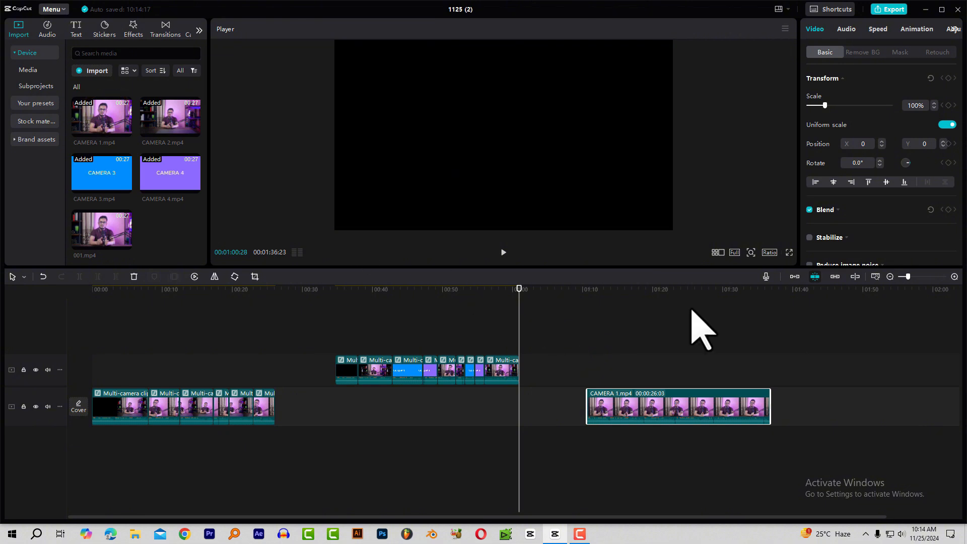
{"action": "left_click", "coordinate": [603, 301]}
{"action": "left_click_drag", "start_coordinate": [159, 113], "coordinate": [620, 373]}
{"action": "left_click", "coordinate": [605, 298]}
{"action": "left_click_drag", "start_coordinate": [606, 329], "coordinate": [616, 340]}
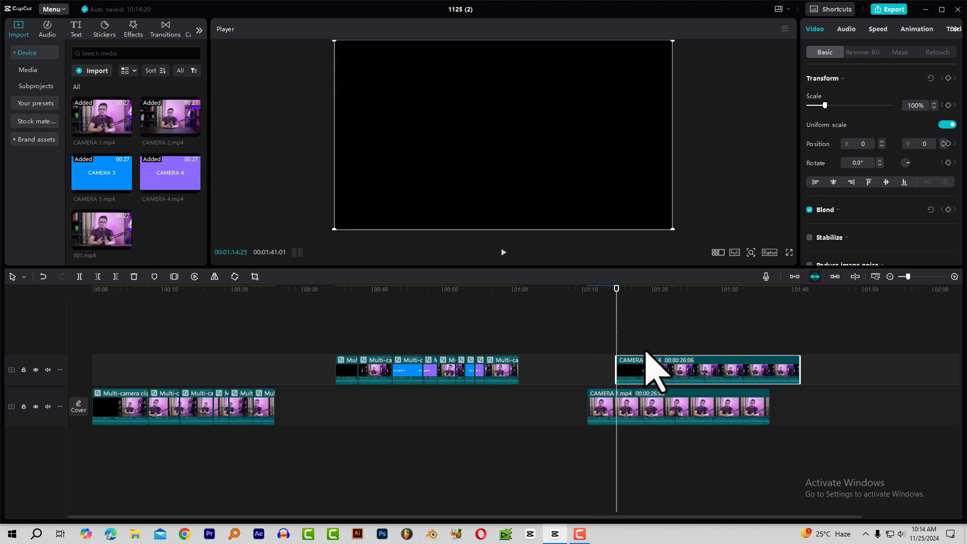
Scrub to about 1:18 across the overlapping CAMERA 1 and CAMERA 2 clips, and delete both from the timeline.
{"action": "left_click_drag", "start_coordinate": [626, 301], "coordinate": [641, 305]}
{"action": "left_click_drag", "start_coordinate": [677, 345], "coordinate": [648, 409]}
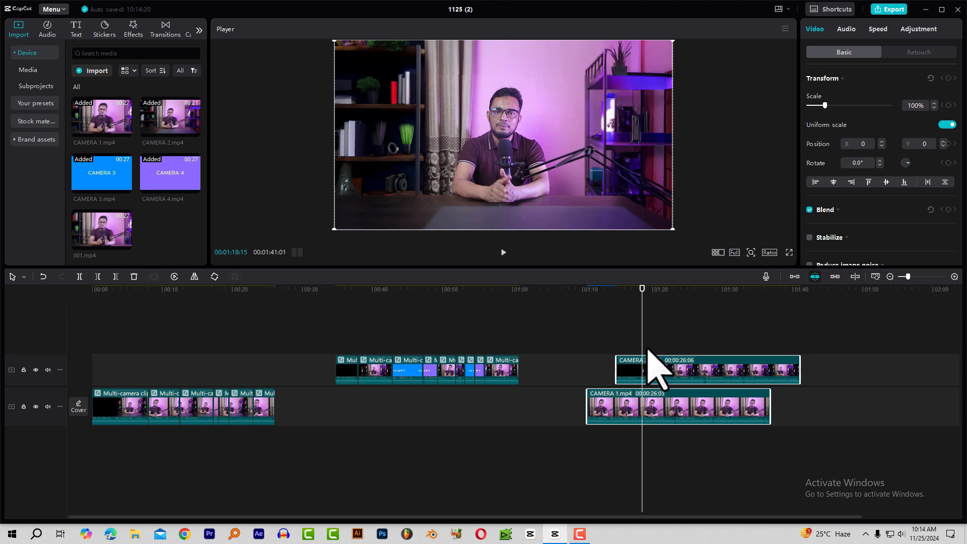
{"action": "left_click", "coordinate": [654, 359]}
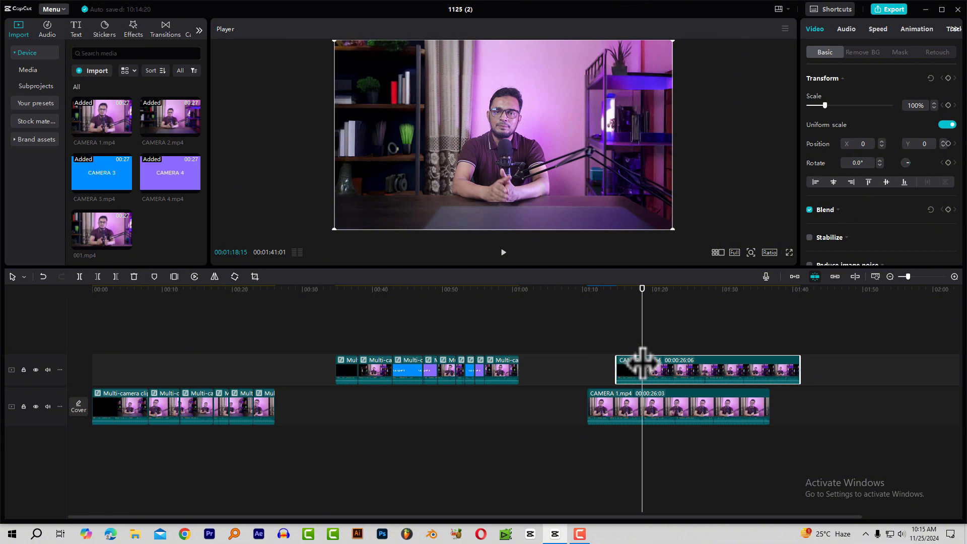
{"action": "left_click_drag", "start_coordinate": [666, 346], "coordinate": [654, 405]}
{"action": "right_click", "coordinate": [654, 407]}
{"action": "left_click", "coordinate": [628, 326]}
{"action": "left_click_drag", "start_coordinate": [643, 345], "coordinate": [650, 417]}
{"action": "key", "text": "Delete"}
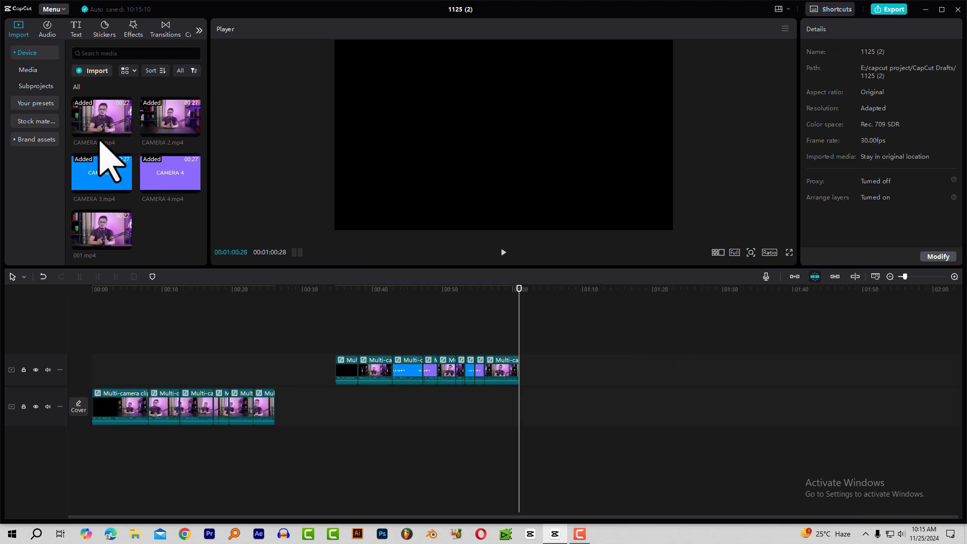
Preview CAMERA 1.mp4 and CAMERA 2.mp4 from the imported media.
{"action": "mouse_move", "coordinate": [124, 186]}
{"action": "left_click_drag", "start_coordinate": [348, 290], "coordinate": [519, 292]}
{"action": "mouse_move", "coordinate": [106, 124]}
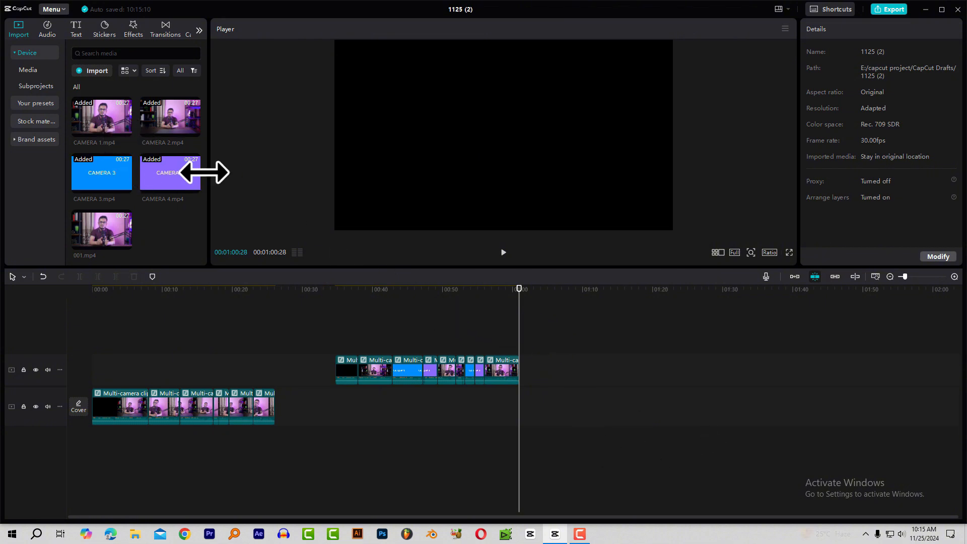
{"action": "left_click", "coordinate": [104, 121]}
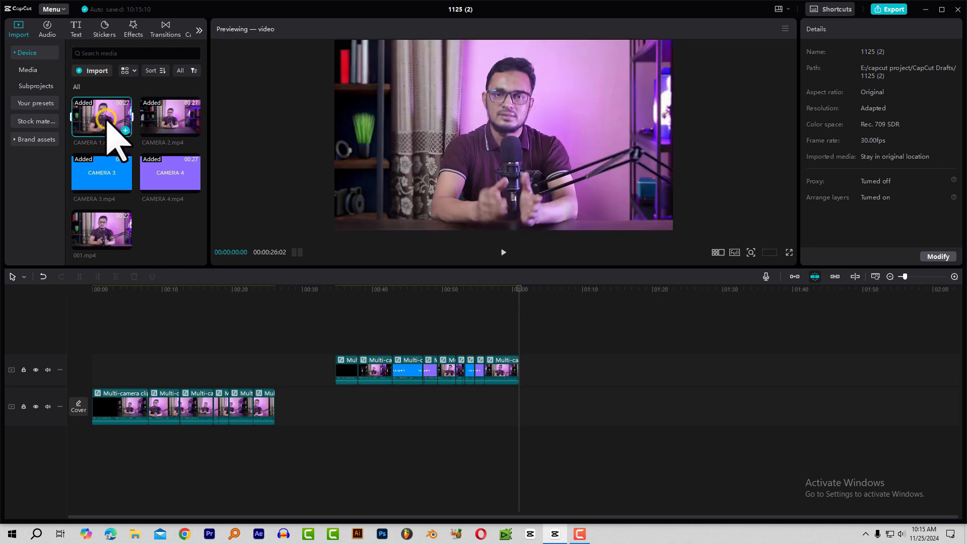
{"action": "left_click", "coordinate": [172, 115]}
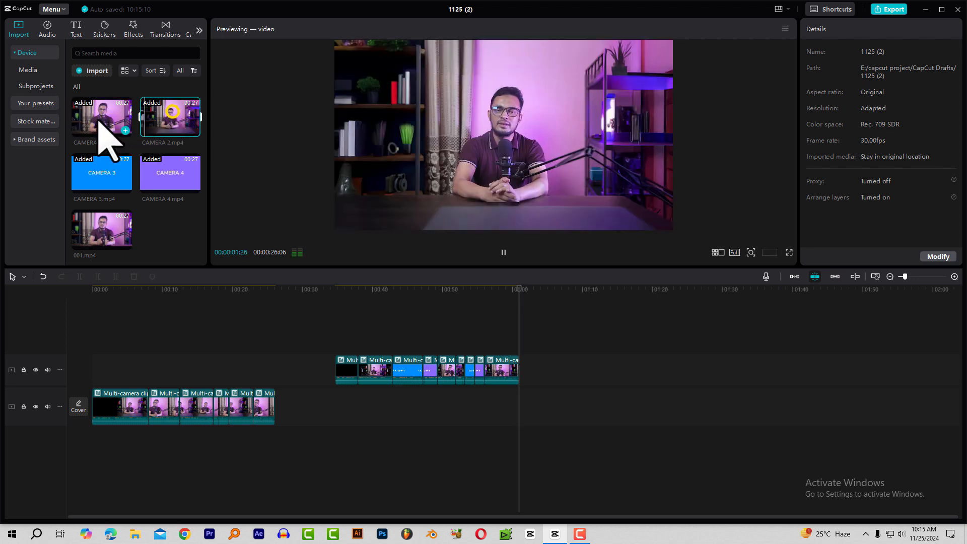
Place CAMERA 1, 2, 3 and 4.mp4 on separate stacked tracks, staggered to start at about 1:08, 1:09, 1:11 and 1:14.
{"action": "left_click_drag", "start_coordinate": [109, 124], "coordinate": [569, 411]}
{"action": "left_click", "coordinate": [567, 301]}
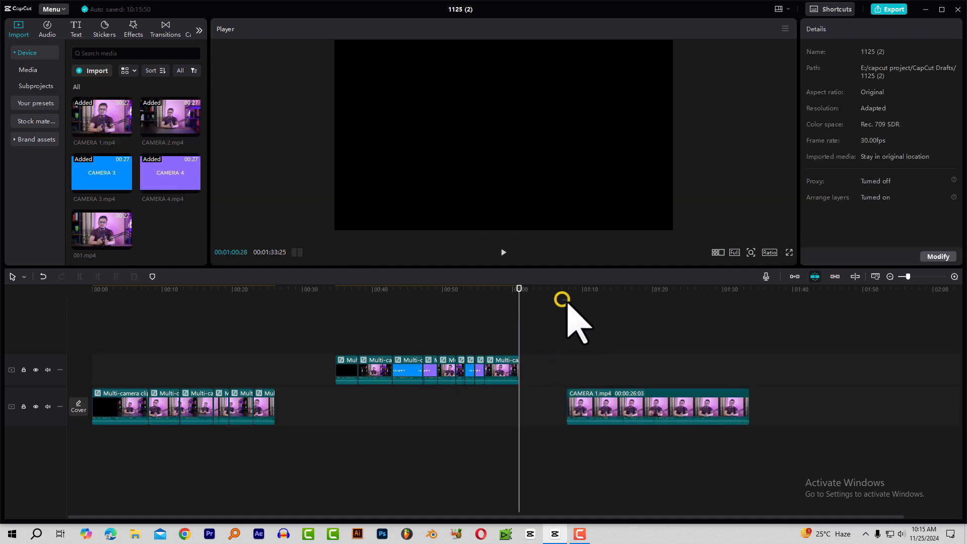
{"action": "left_click", "coordinate": [173, 119]}
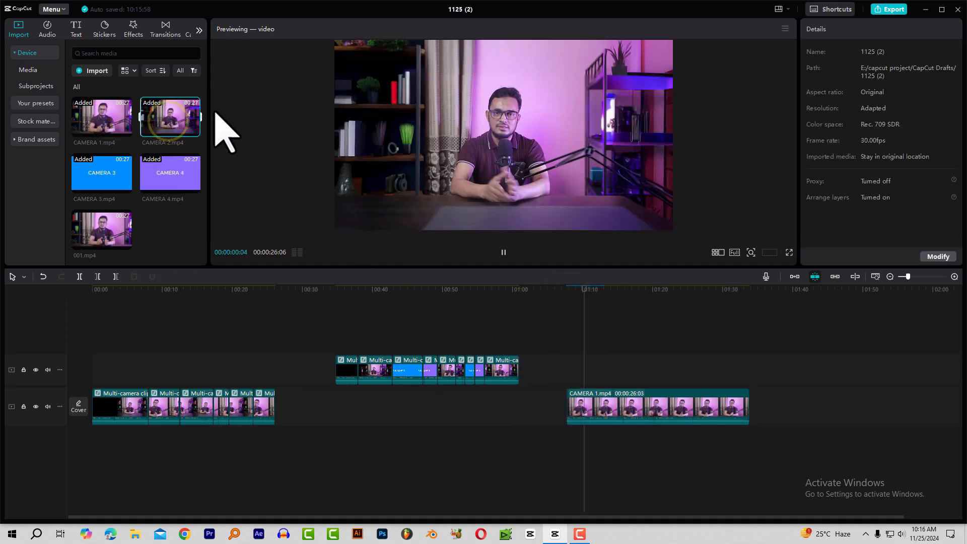
{"action": "left_click_drag", "start_coordinate": [164, 117], "coordinate": [577, 377]}
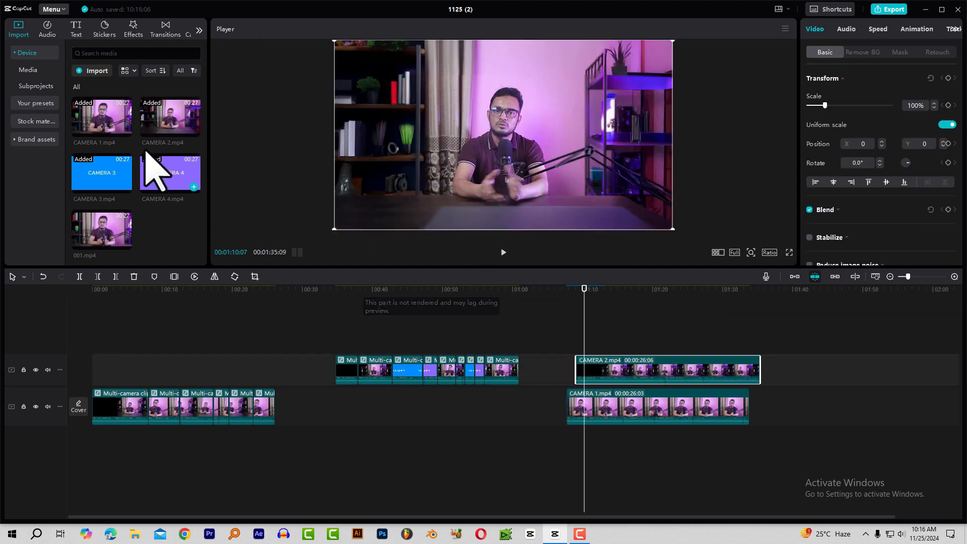
{"action": "left_click_drag", "start_coordinate": [110, 161], "coordinate": [593, 336]}
{"action": "left_click_drag", "start_coordinate": [166, 172], "coordinate": [629, 315]}
Combine the four staggered camera clips into a multi-camera clip with Auto sync and proxy off.
{"action": "left_click_drag", "start_coordinate": [816, 330], "coordinate": [649, 420]}
{"action": "right_click", "coordinate": [659, 355]}
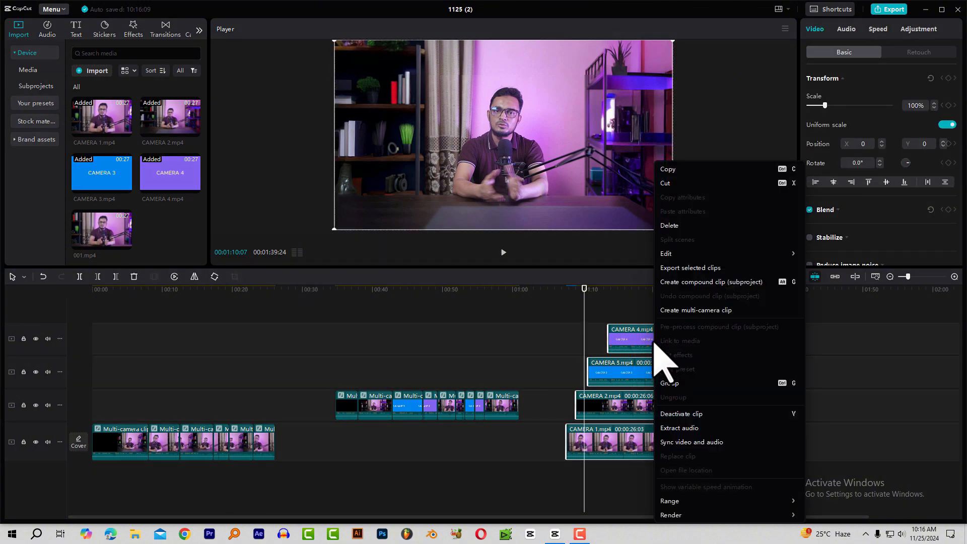
{"action": "left_click", "coordinate": [689, 310]}
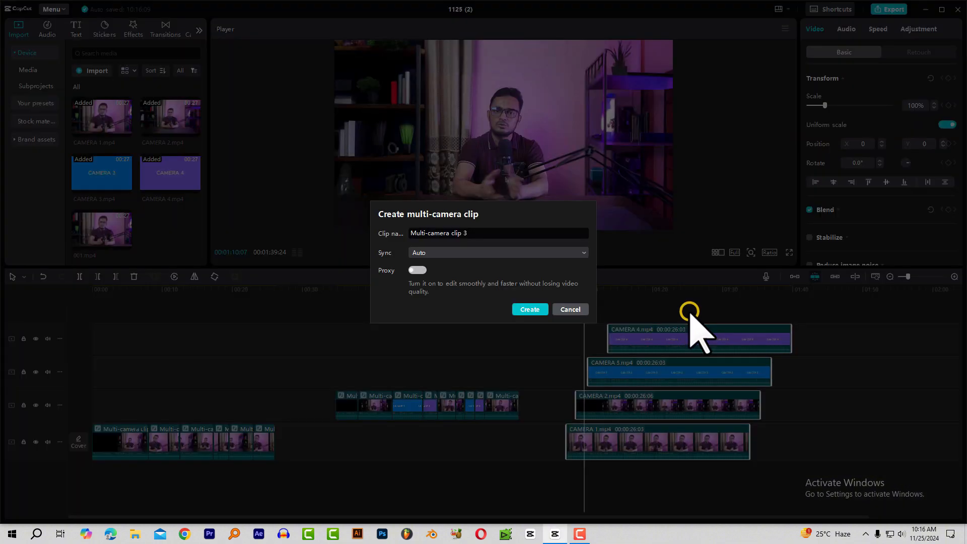
{"action": "left_click", "coordinate": [529, 310]}
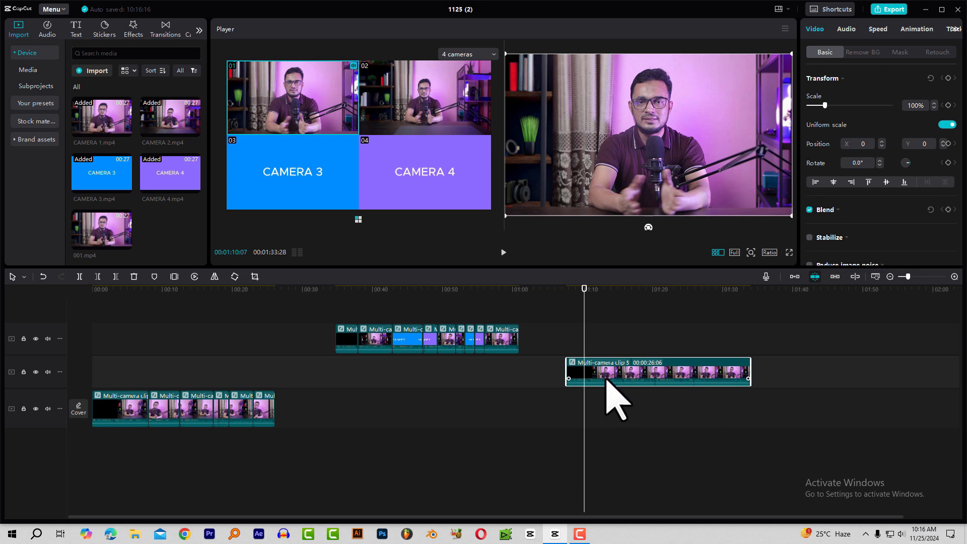
Scrub the new multi-camera clip between about 1:10 and 1:13 to examine its synced angles.
{"action": "left_click", "coordinate": [577, 296]}
{"action": "left_click_drag", "start_coordinate": [577, 296], "coordinate": [581, 325]}
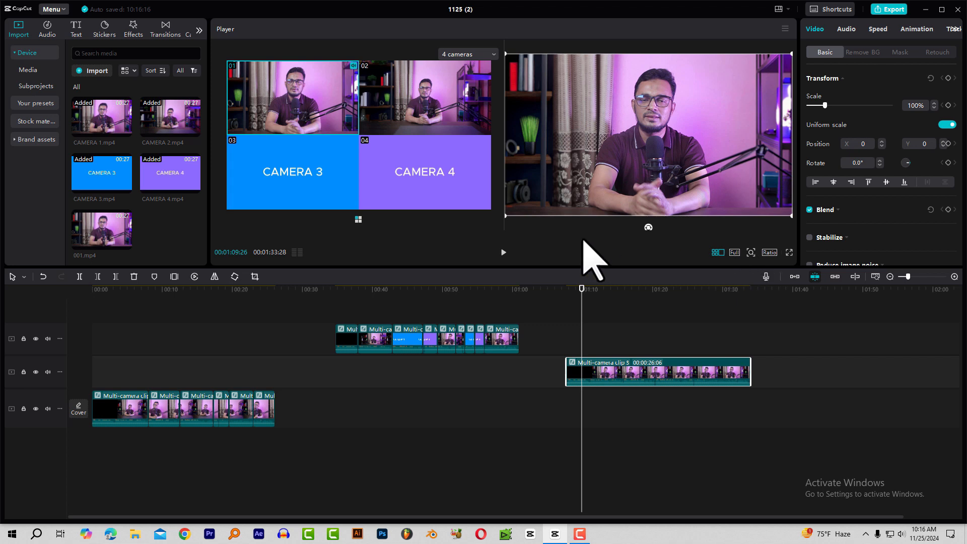
{"action": "left_click", "coordinate": [602, 308]}
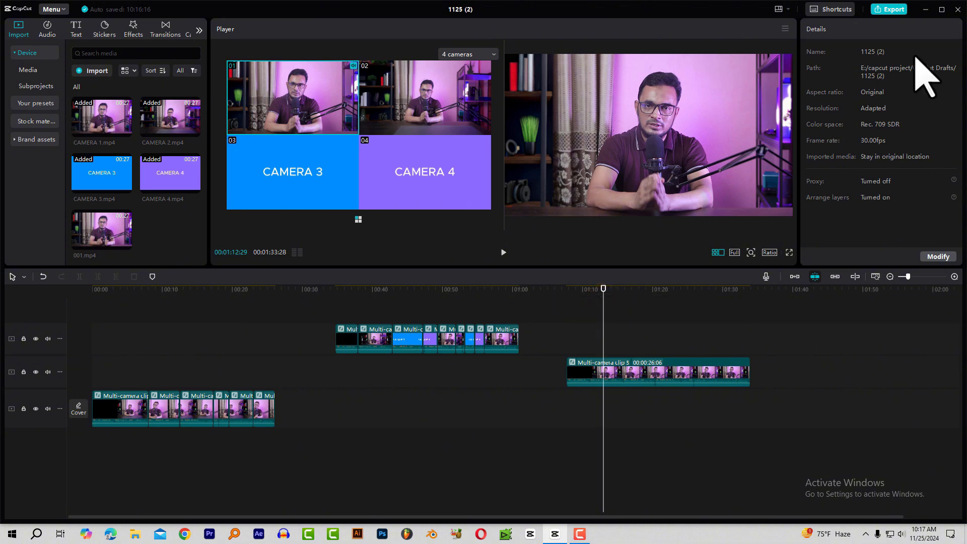
Close the project and check the program's version information for updates.
{"action": "left_click", "coordinate": [958, 9]}
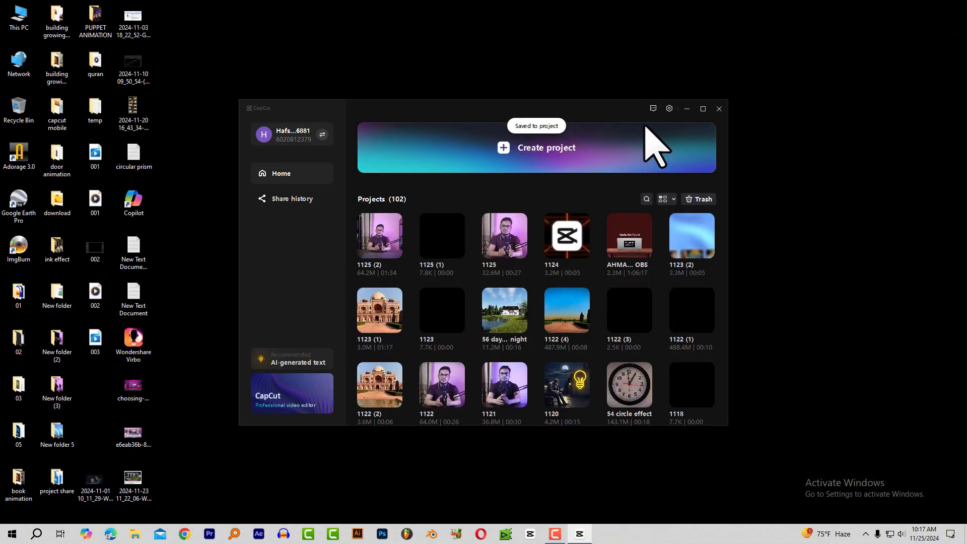
{"action": "left_click", "coordinate": [669, 109]}
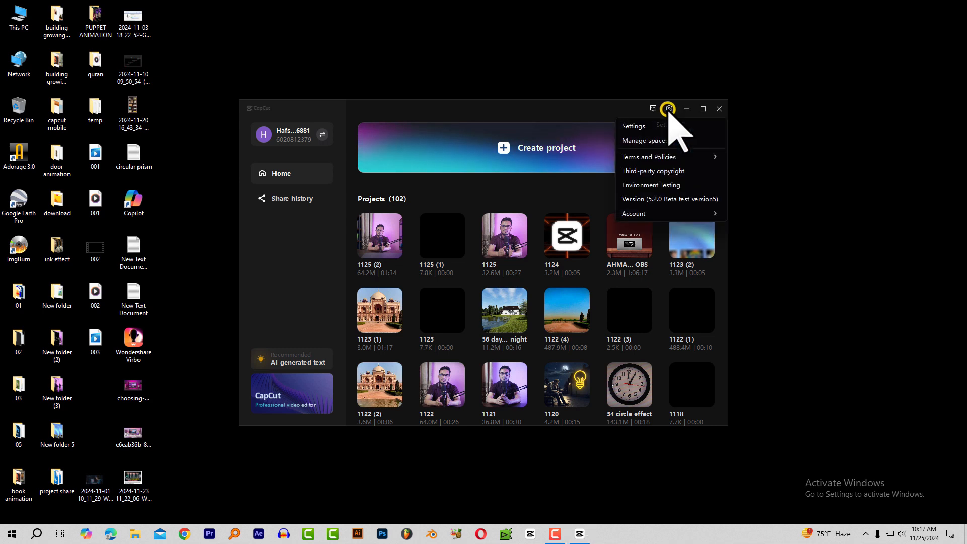
{"action": "left_click", "coordinate": [645, 200]}
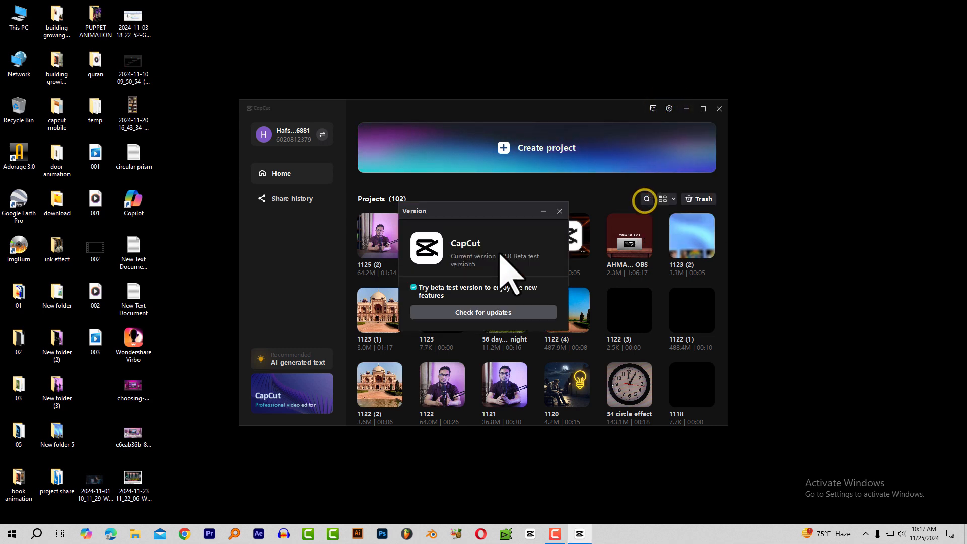
{"action": "left_click", "coordinate": [481, 311]}
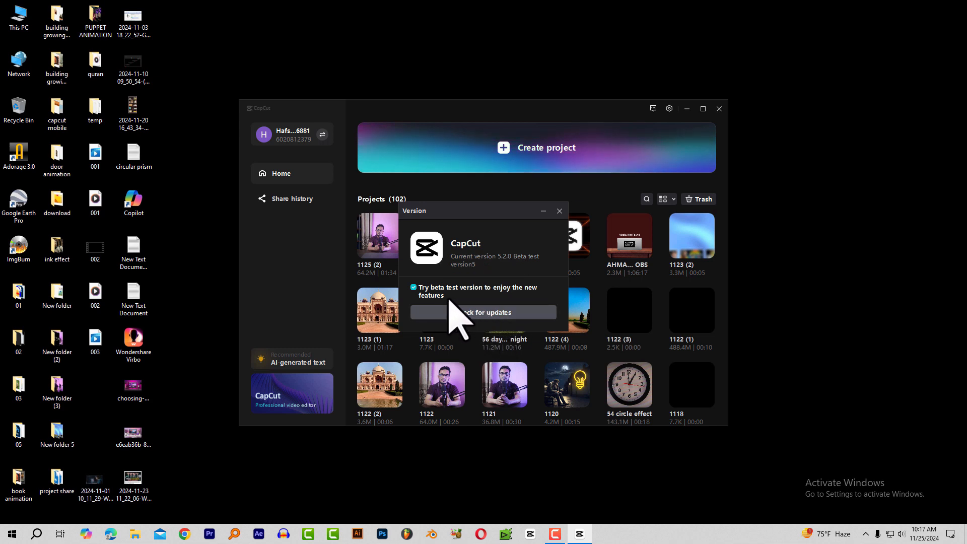
{"action": "left_click", "coordinate": [560, 211]}
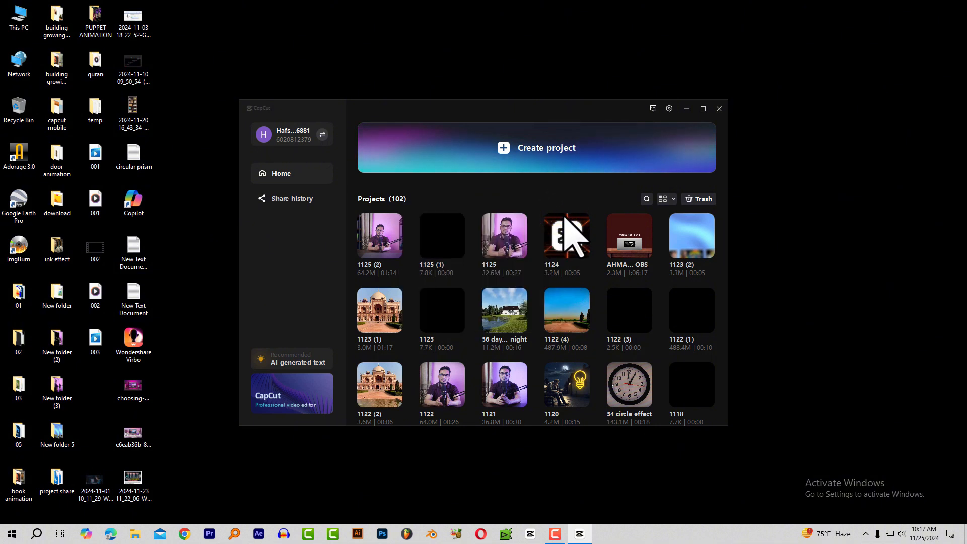